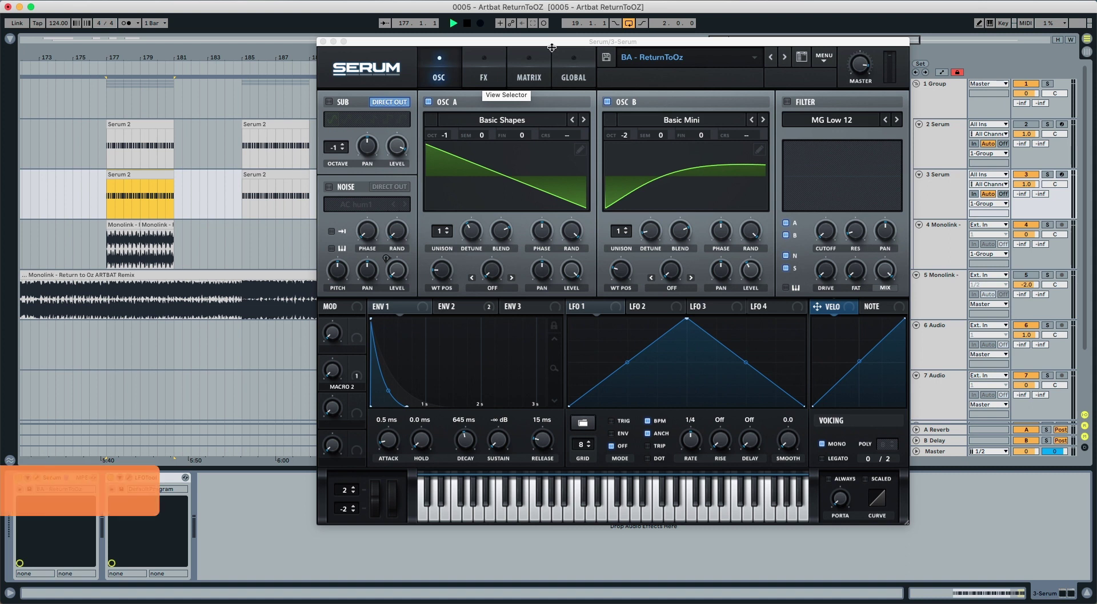
- Play and stop the finished remake twice to hear it for comparison
key("space")
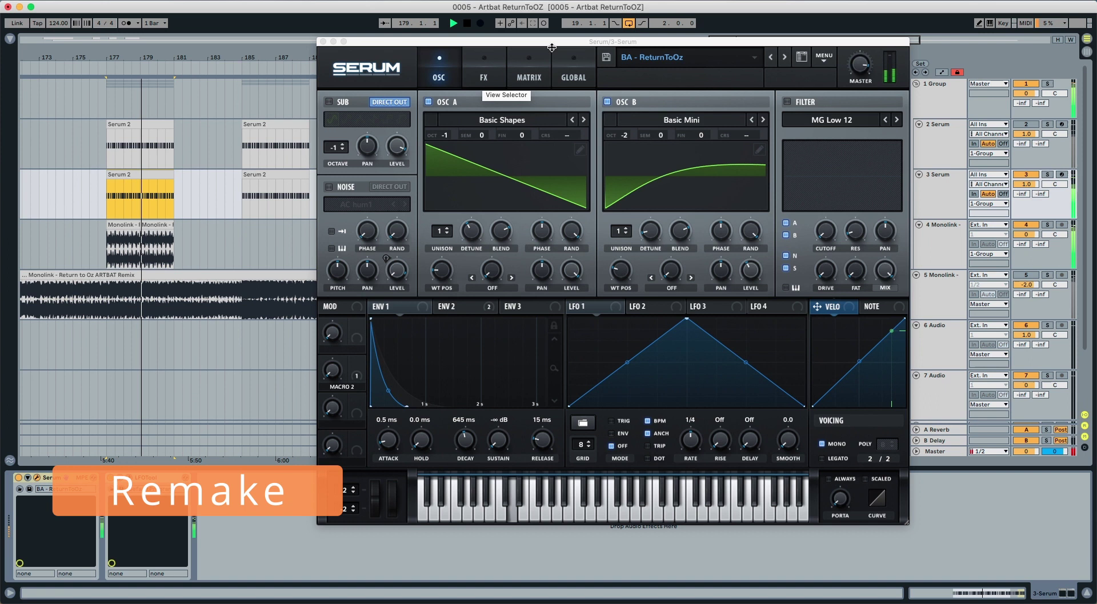
key("space")
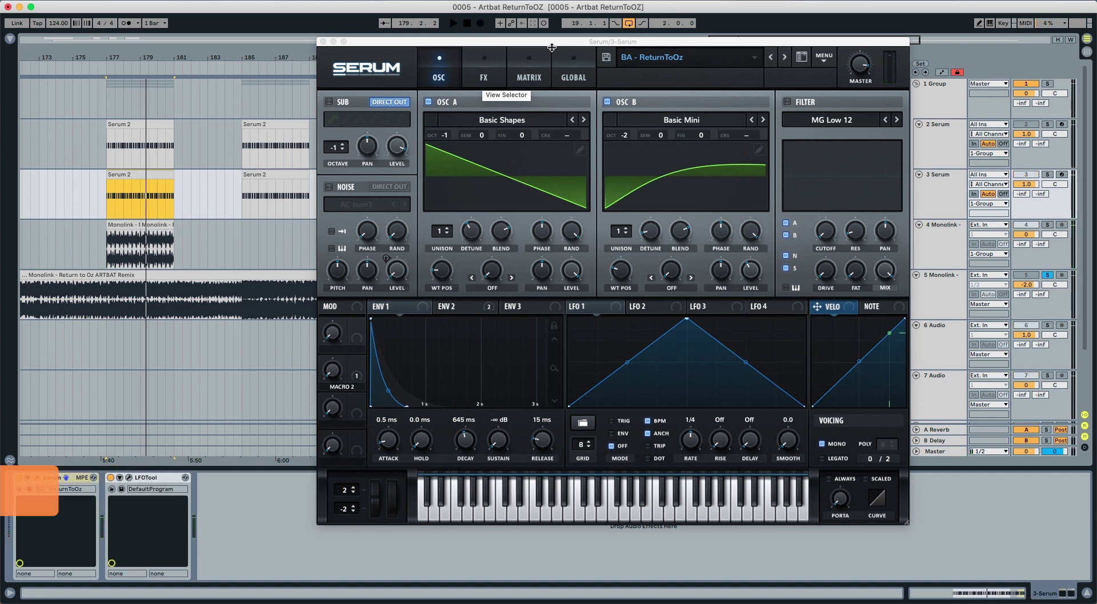
key("space")
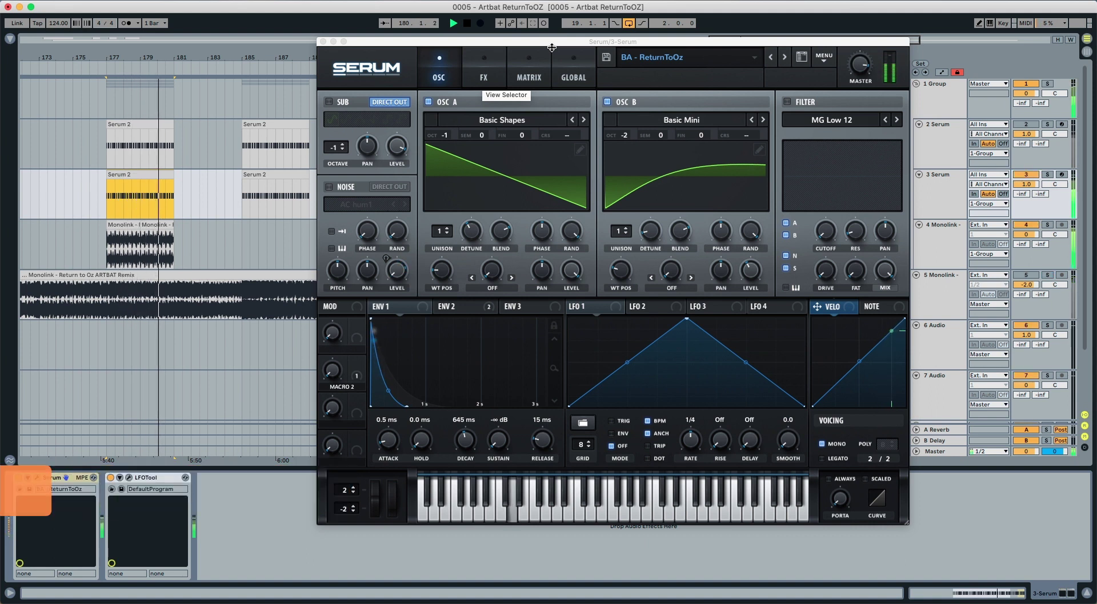
key("space")
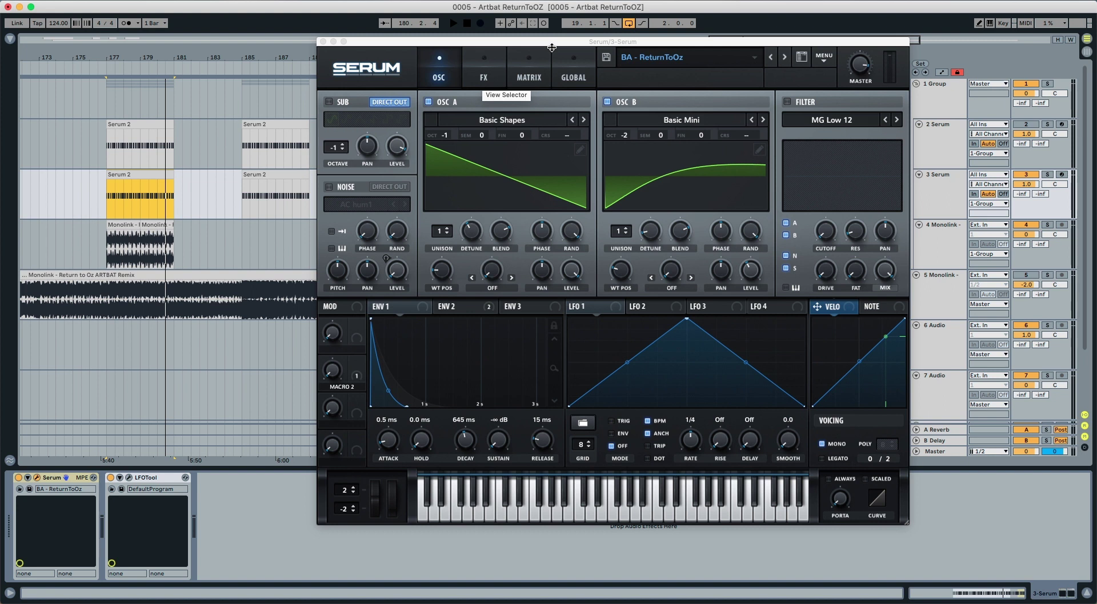
- Open and solo the Init Serum instance, then load Analog > Basic Shapes into OSC A
left_click(920, 133)
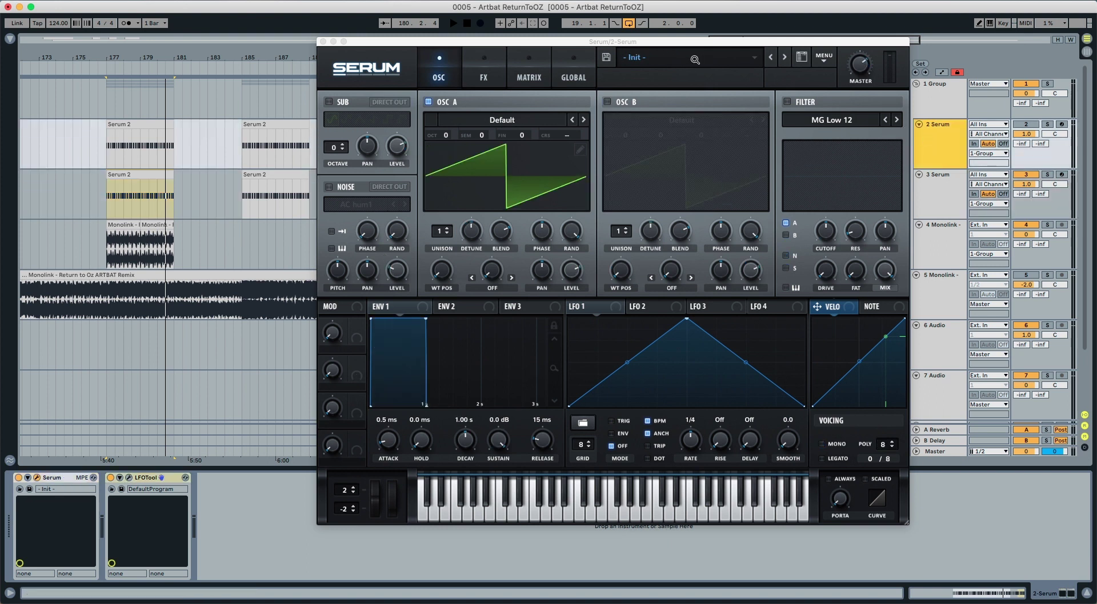
left_click(777, 116)
key("s")
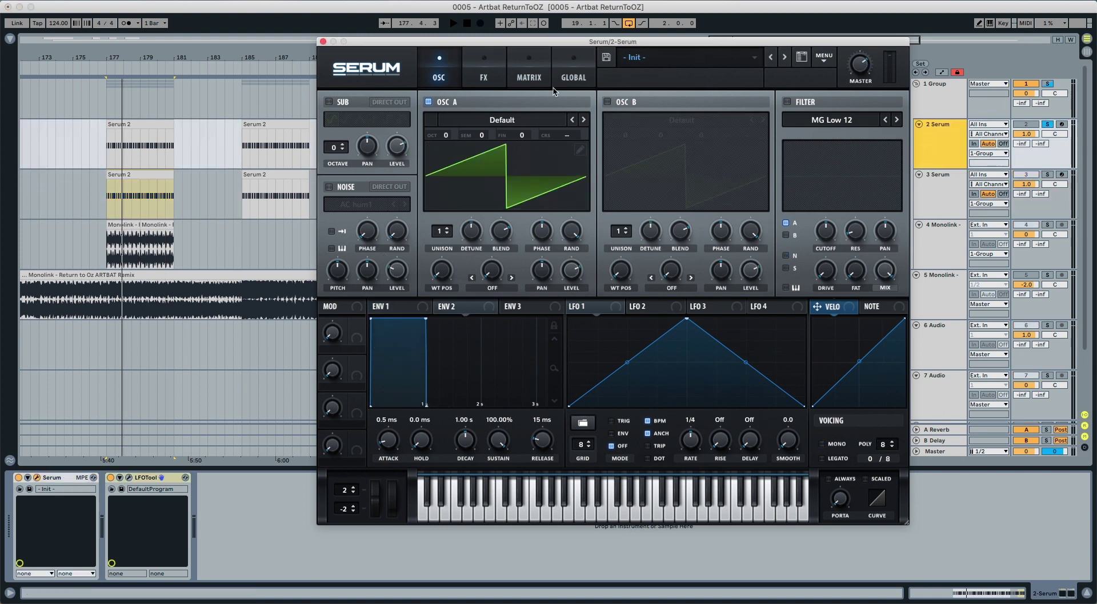
left_click(513, 121)
mouse_move(517, 144)
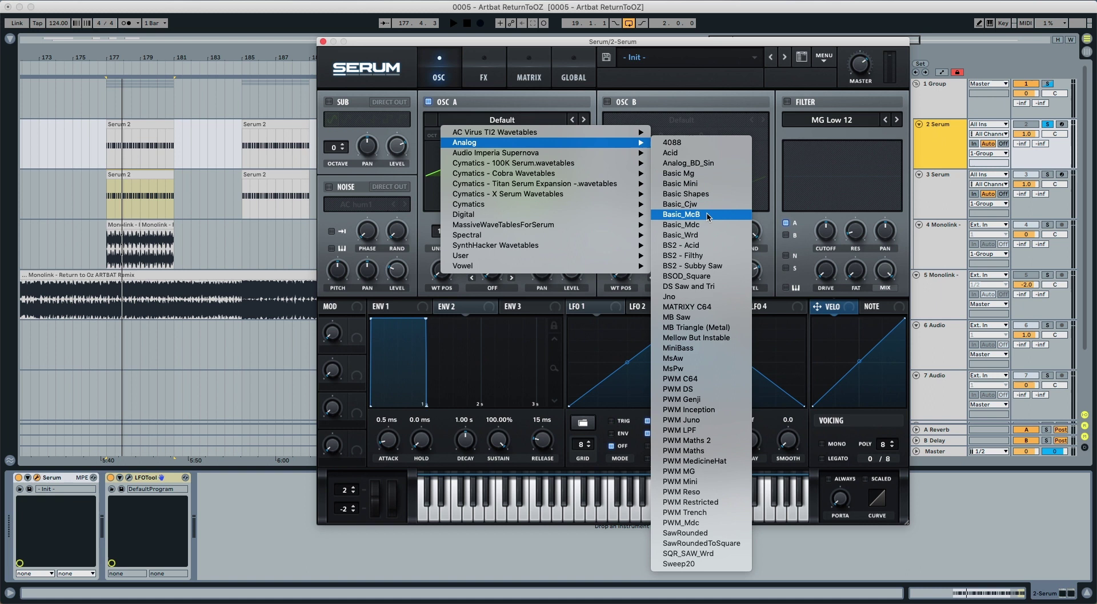
left_click(707, 194)
- Enable OSC B and load Analog > Basic Mini into it
left_click(607, 101)
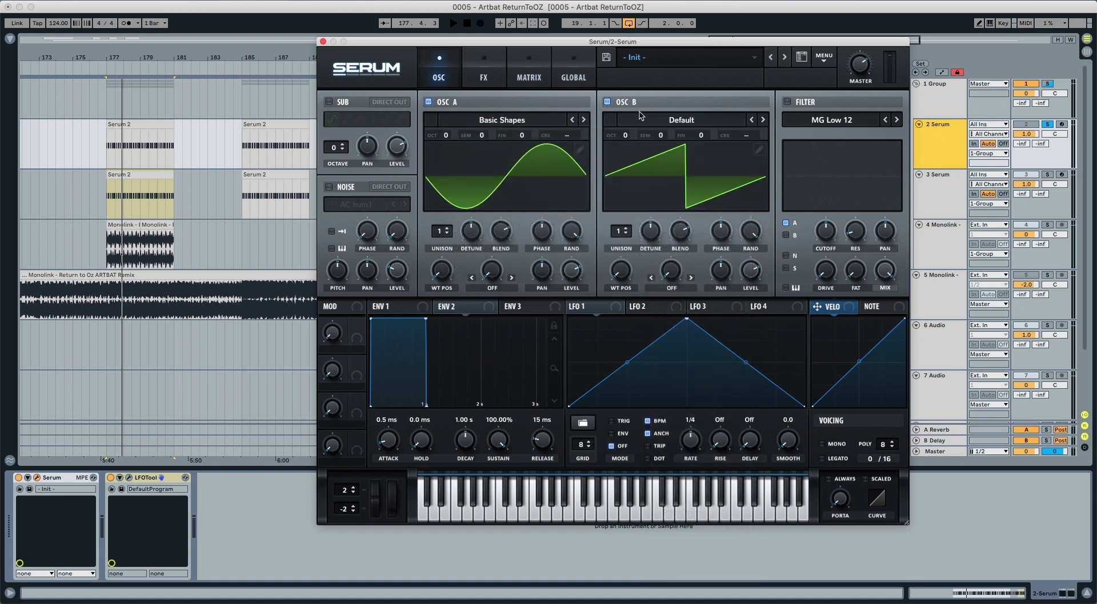
left_click(692, 120)
mouse_move(731, 143)
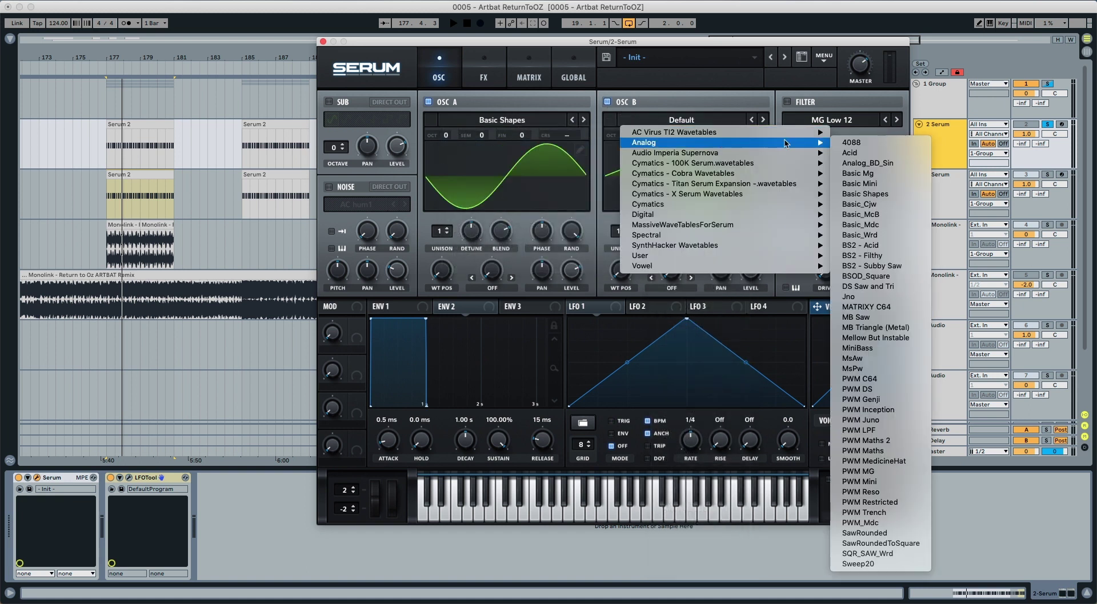
left_click(851, 179)
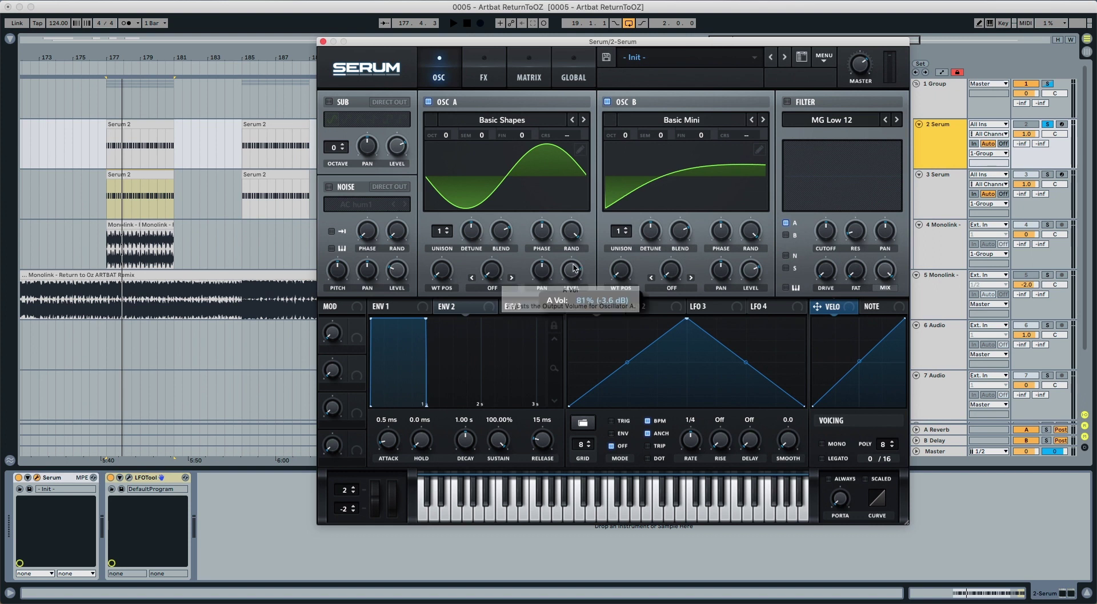
- Set OSC B level to 49%, morph OSC A to saw, octaves A -1 and B -2, master 88%
left_click_drag(748, 269, 730, 308)
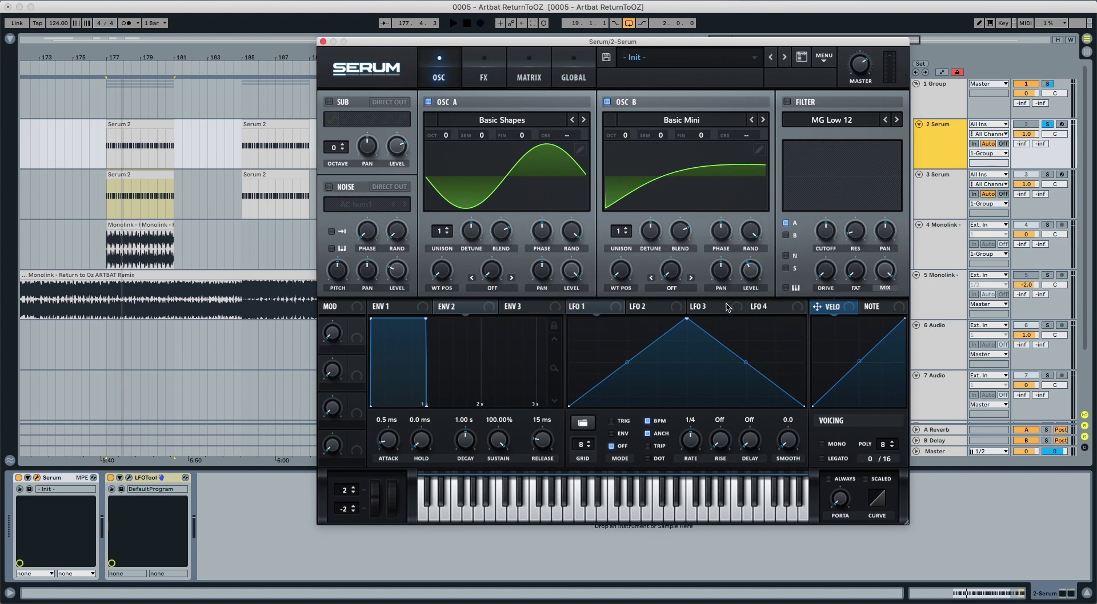
left_click_drag(448, 280, 447, 258)
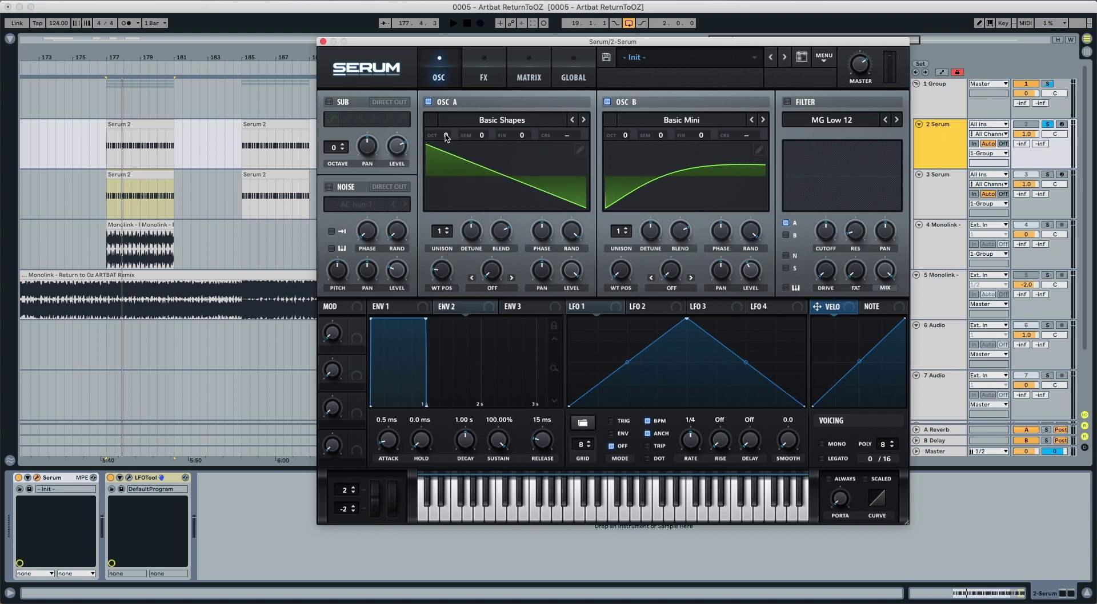
left_click_drag(446, 137, 446, 155)
left_click_drag(624, 136, 625, 162)
key("space")
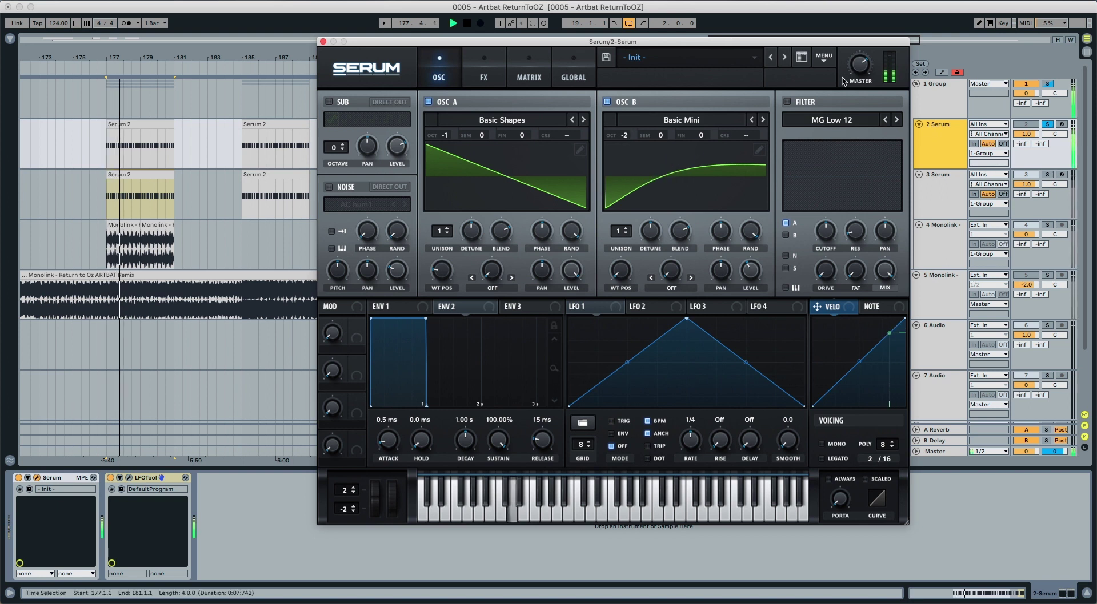
key("space")
left_click_drag(859, 66, 865, 48)
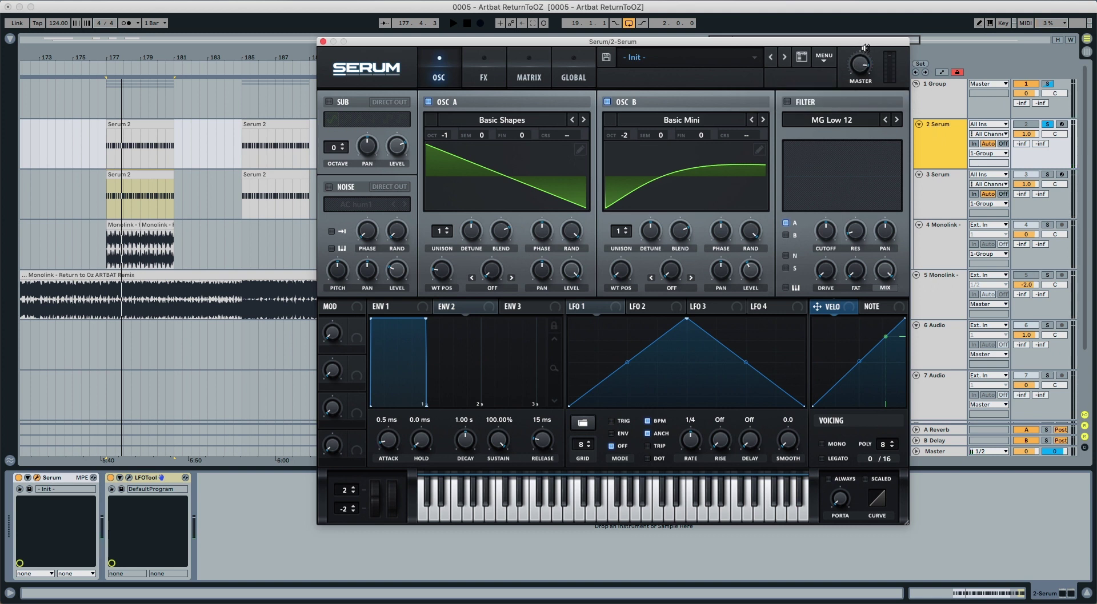
key("space")
key("space")
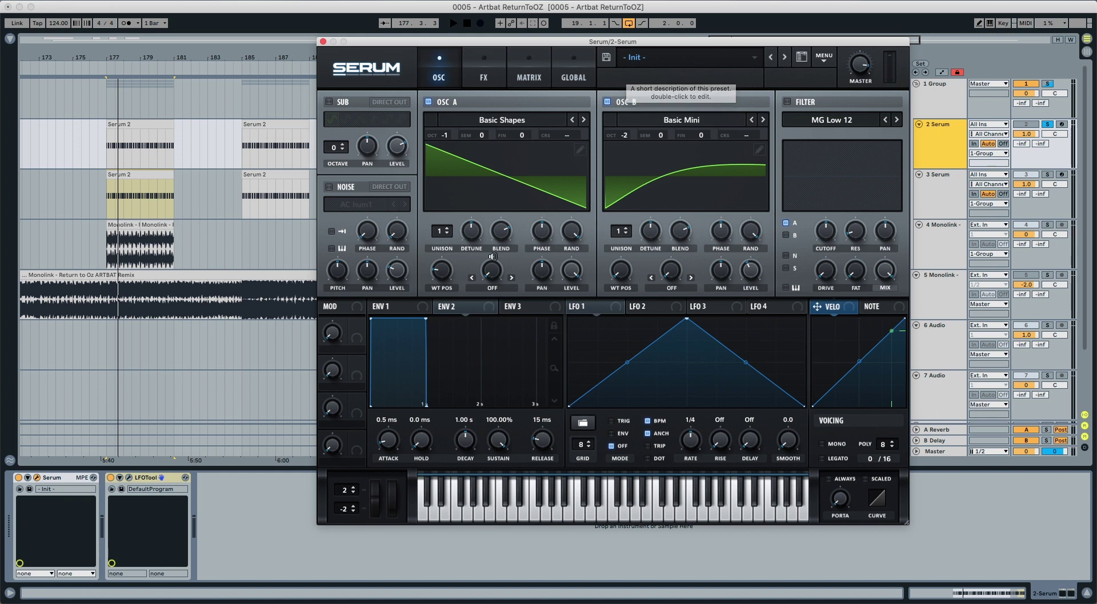
- Pull Env 1 sustain to -inf dB and decay to 644 ms, then audition the pluck
left_click(403, 309)
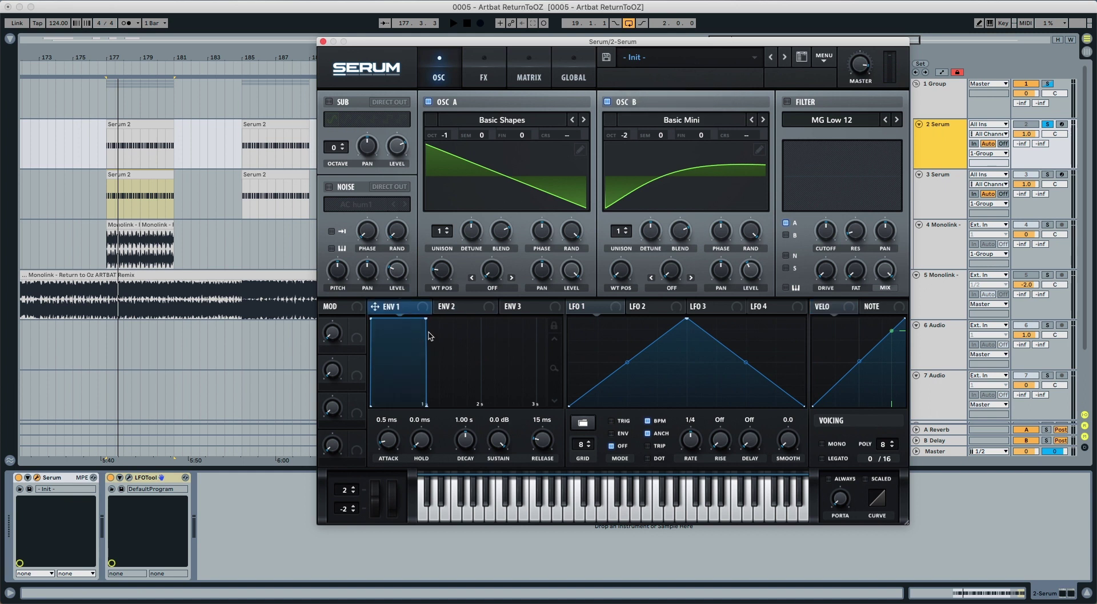
left_click_drag(489, 437, 491, 480)
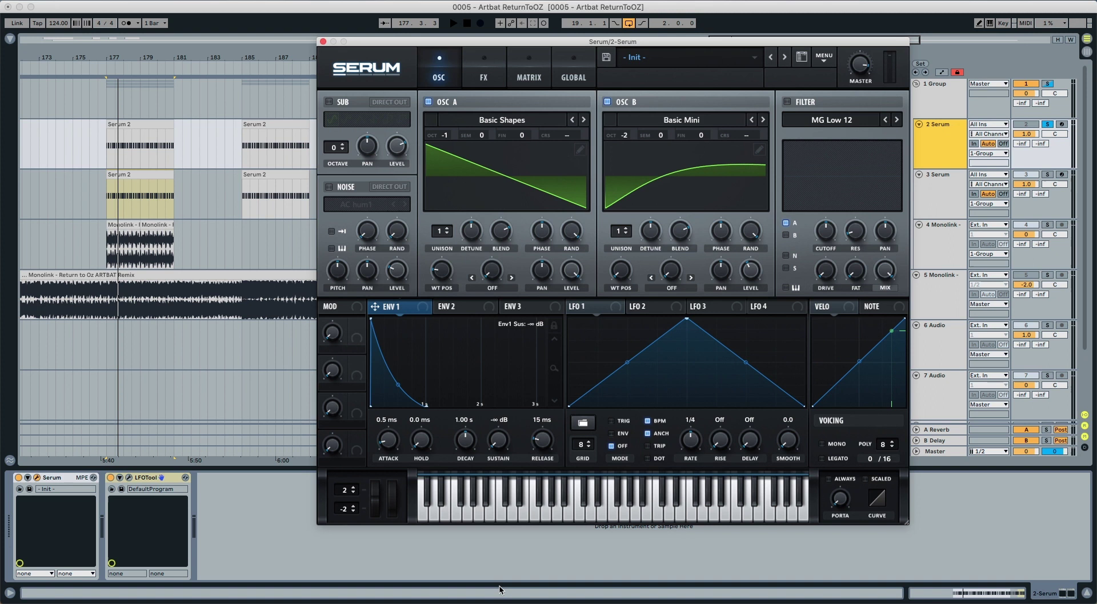
left_click_drag(463, 445, 462, 450)
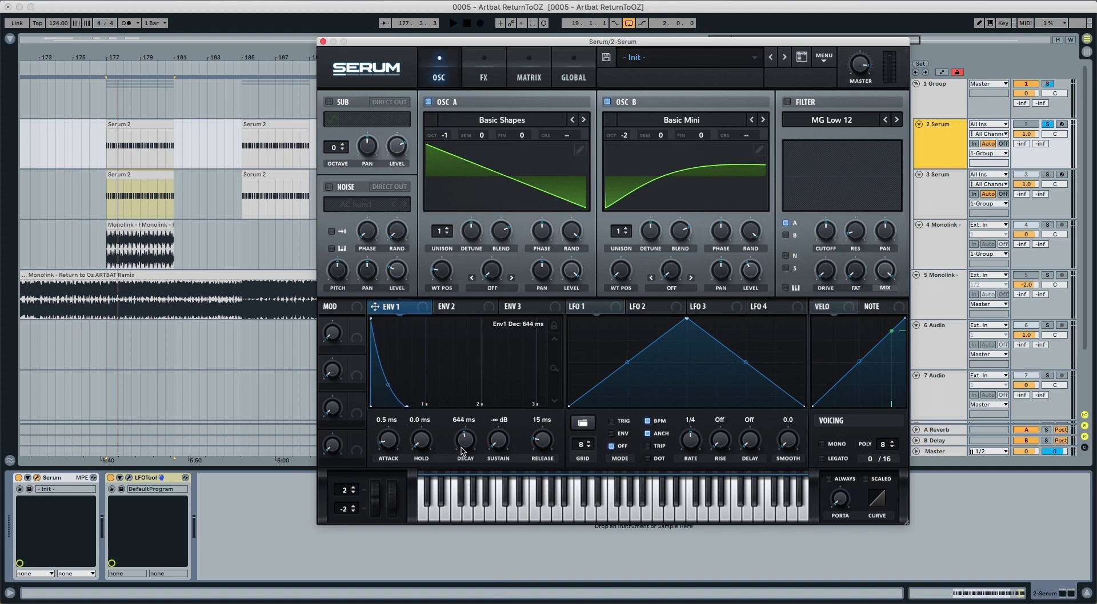
key("space")
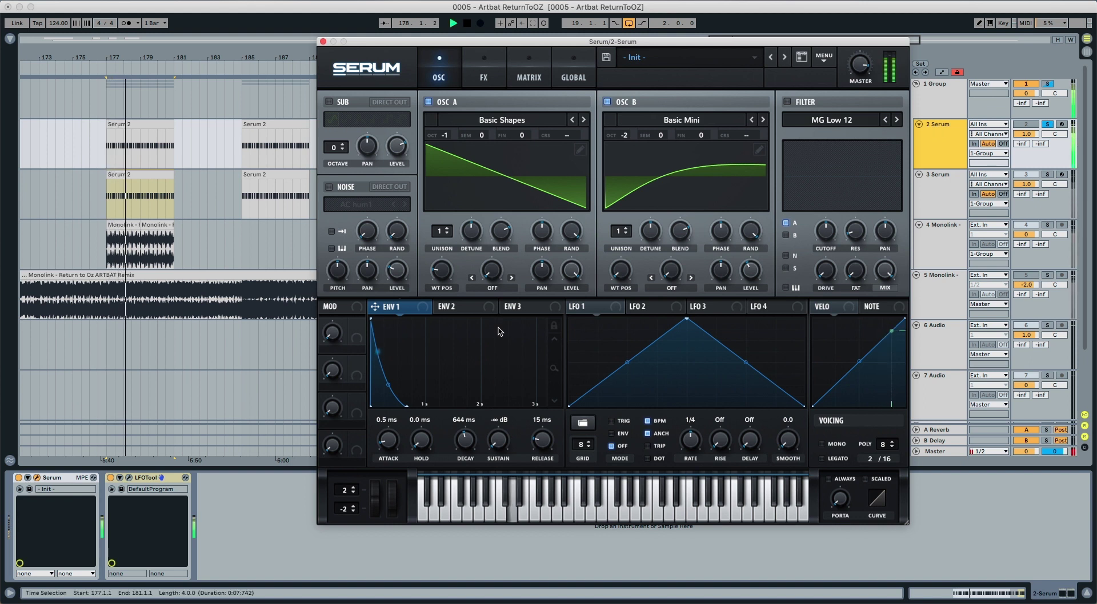
key("space")
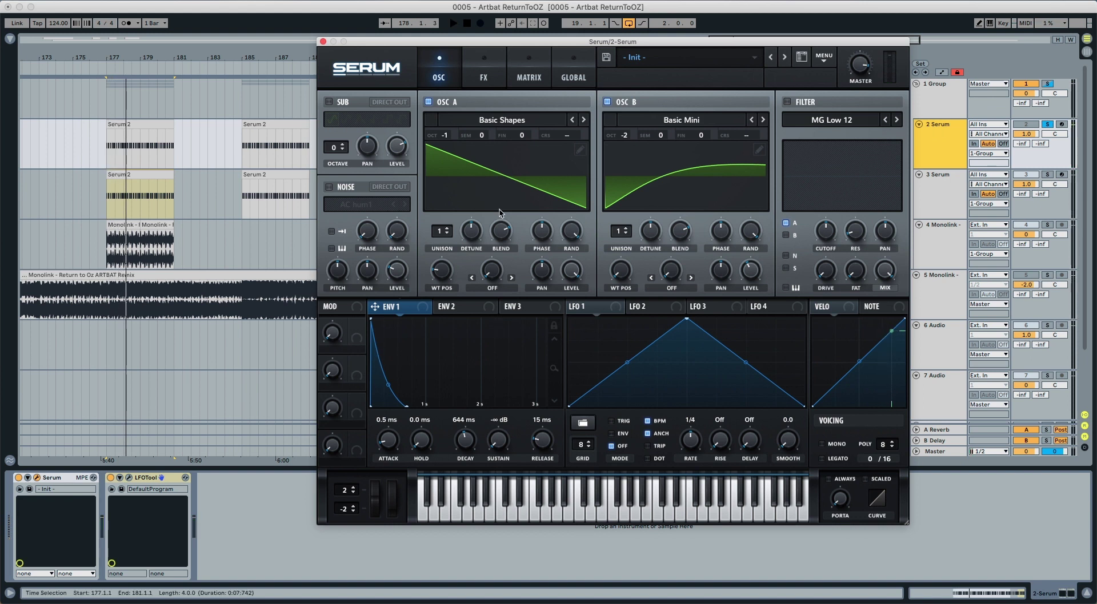
- Enable Hyper/Dimension in the FX rack, lower the Hyper mix and Dimension size, and audition
left_click(484, 77)
left_click(333, 105)
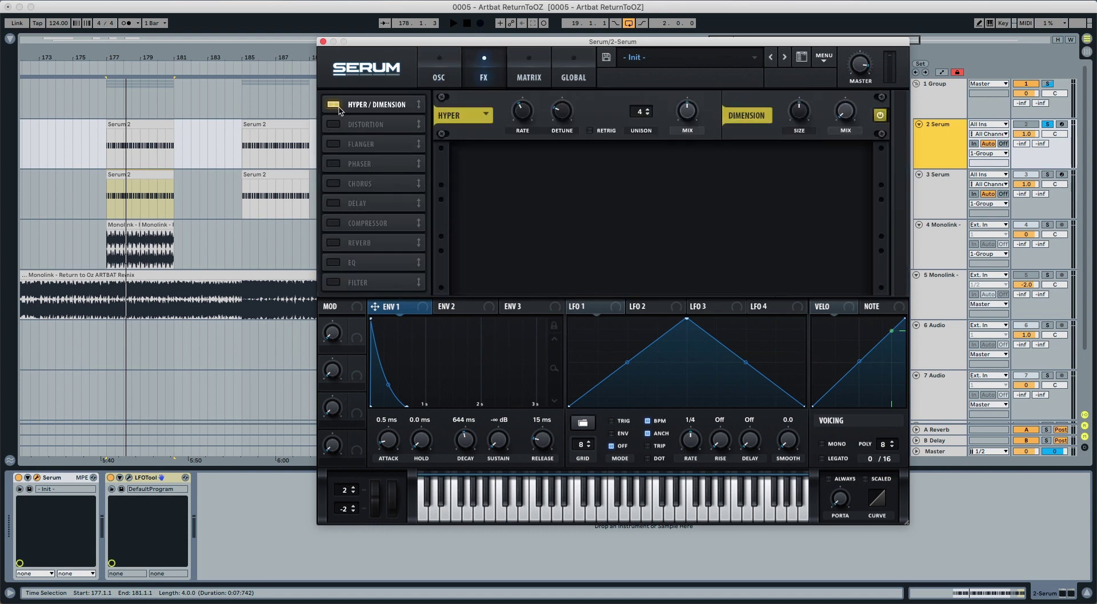
left_click_drag(685, 116, 684, 244)
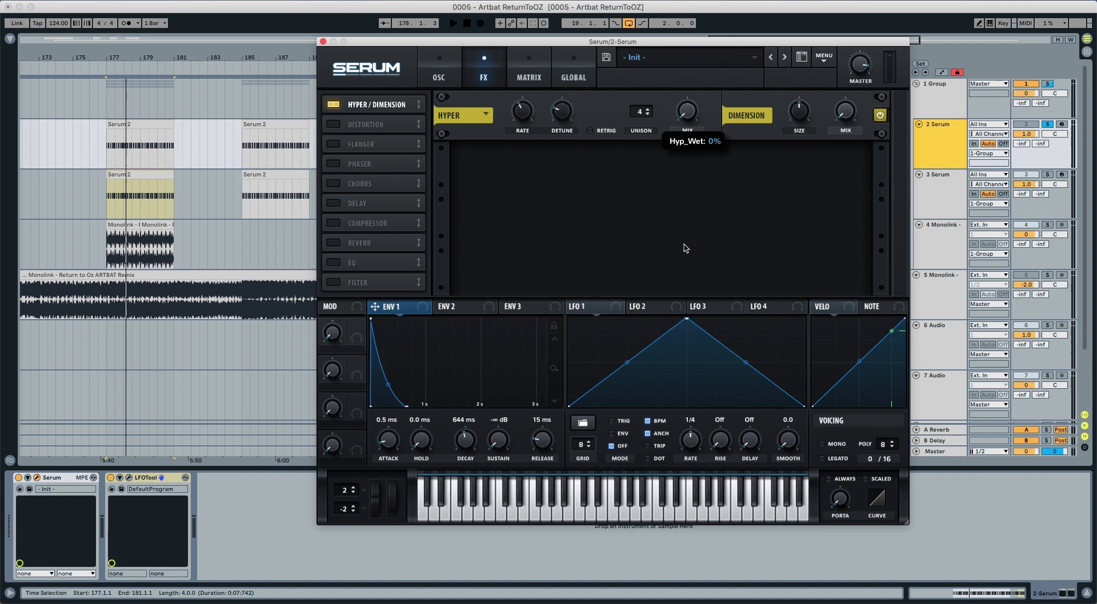
mouse_move(835, 114)
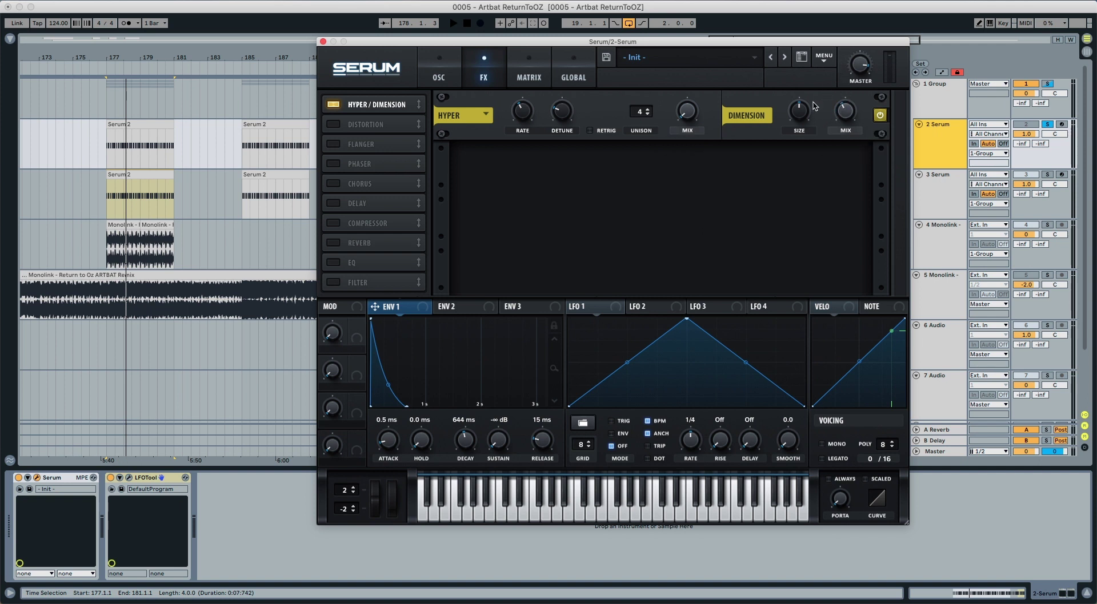
left_click_drag(803, 112, 804, 242)
key("space")
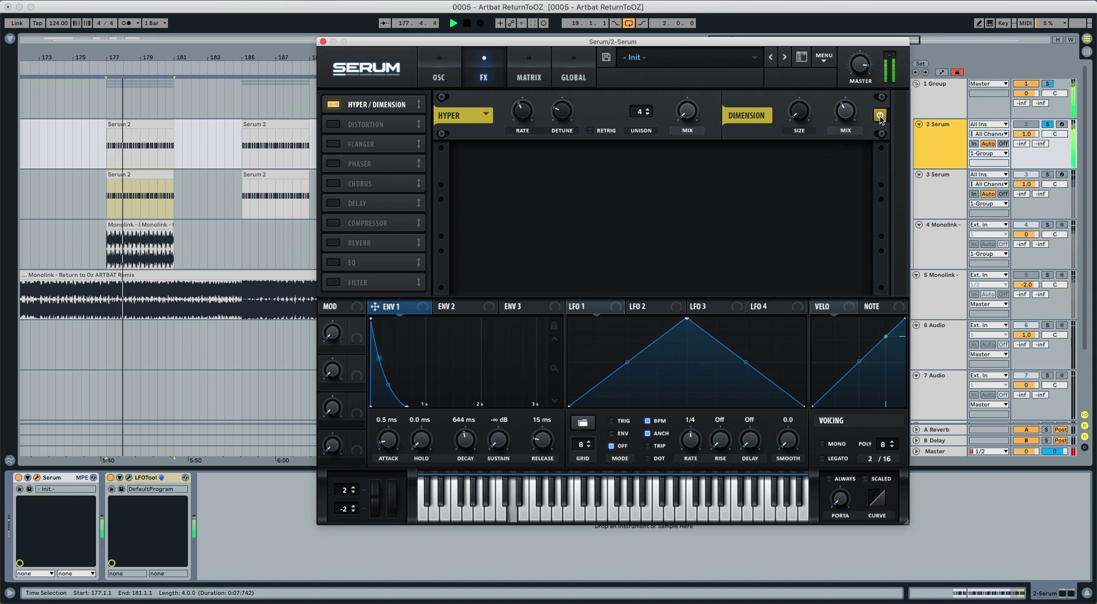
key("space")
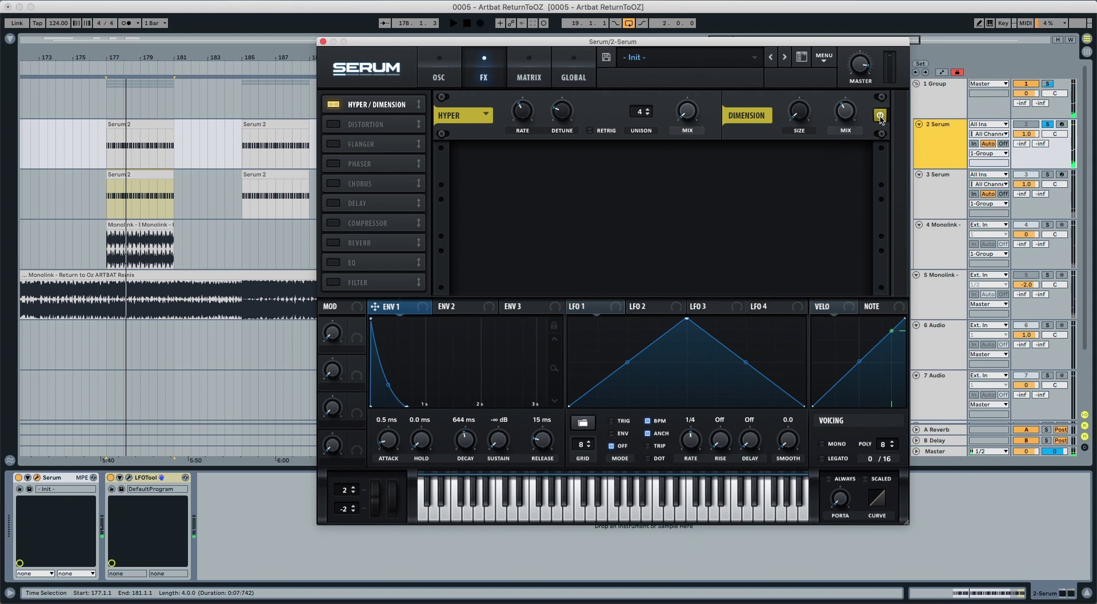
- Enable Tube distortion at drive 80% and mix 88%, audition, then move Filter below it
left_click(332, 124)
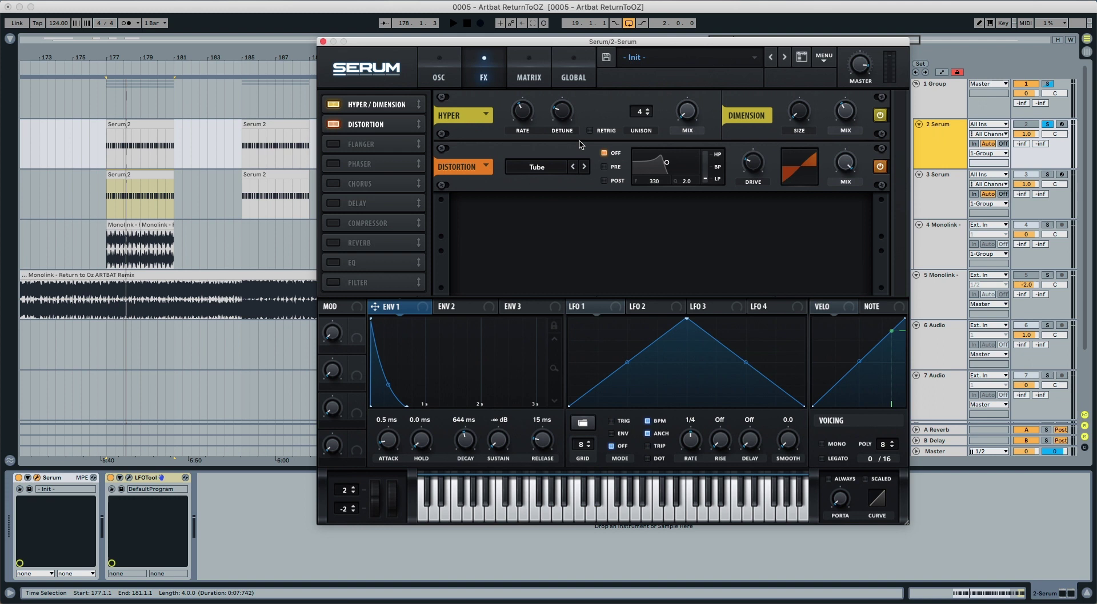
left_click_drag(749, 112, 750, 98)
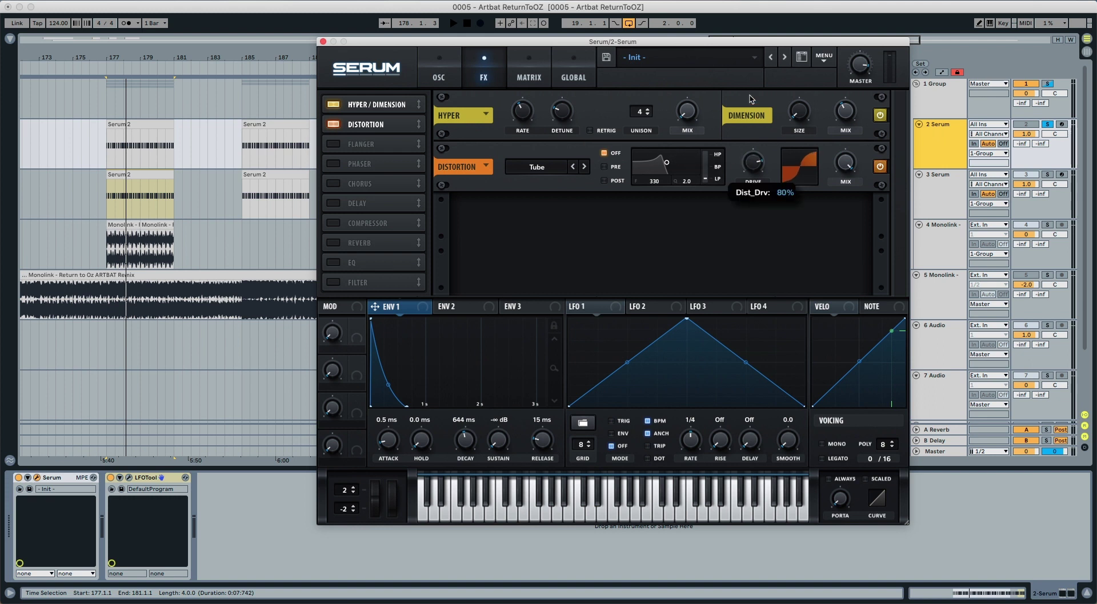
left_click_drag(846, 167, 844, 182)
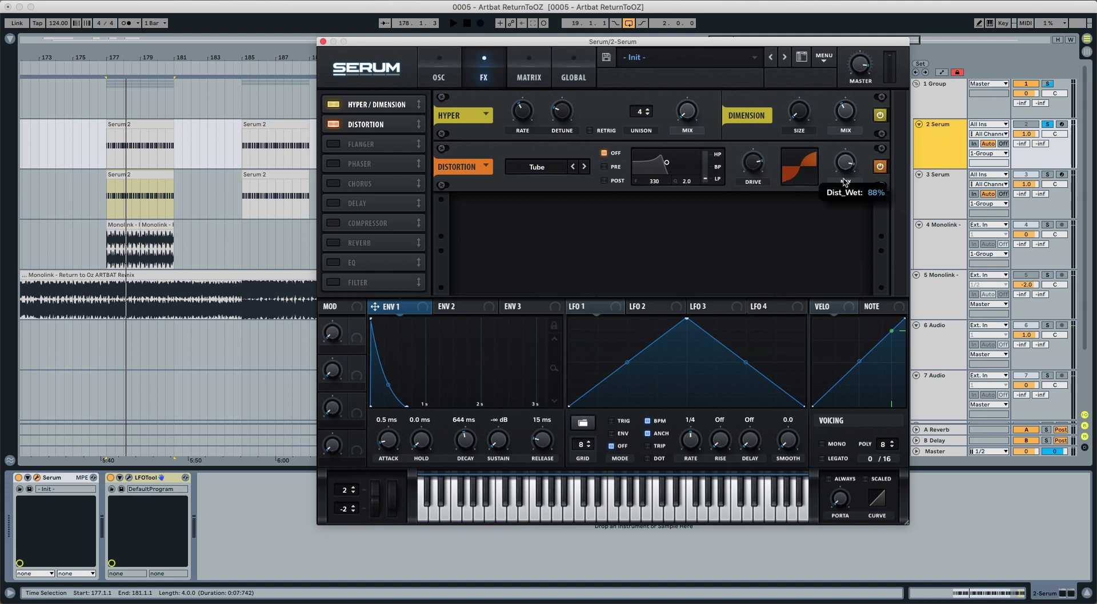
key("space")
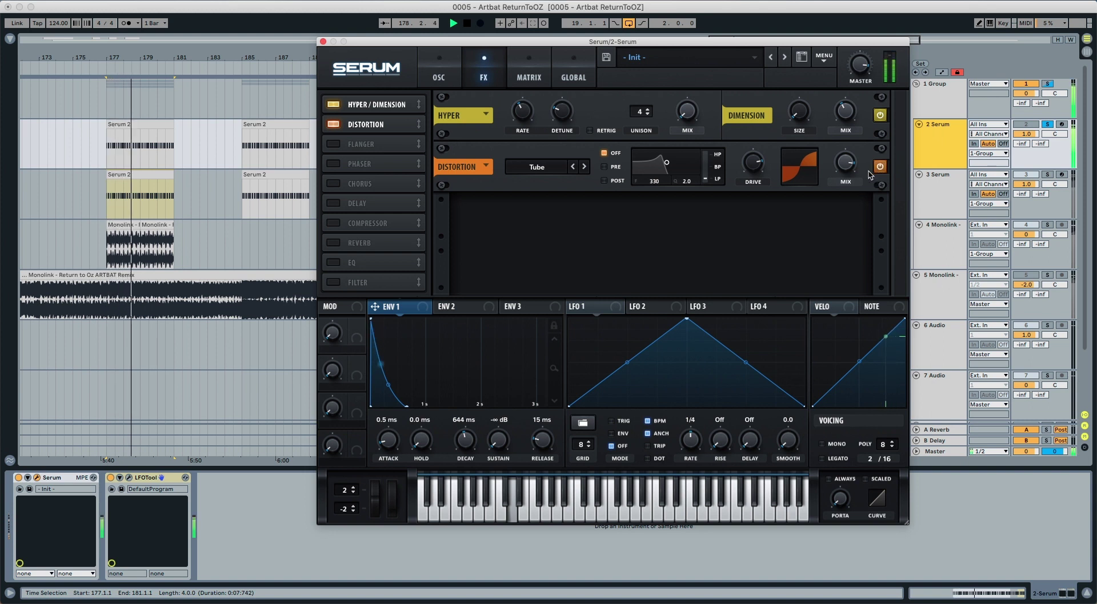
key("space")
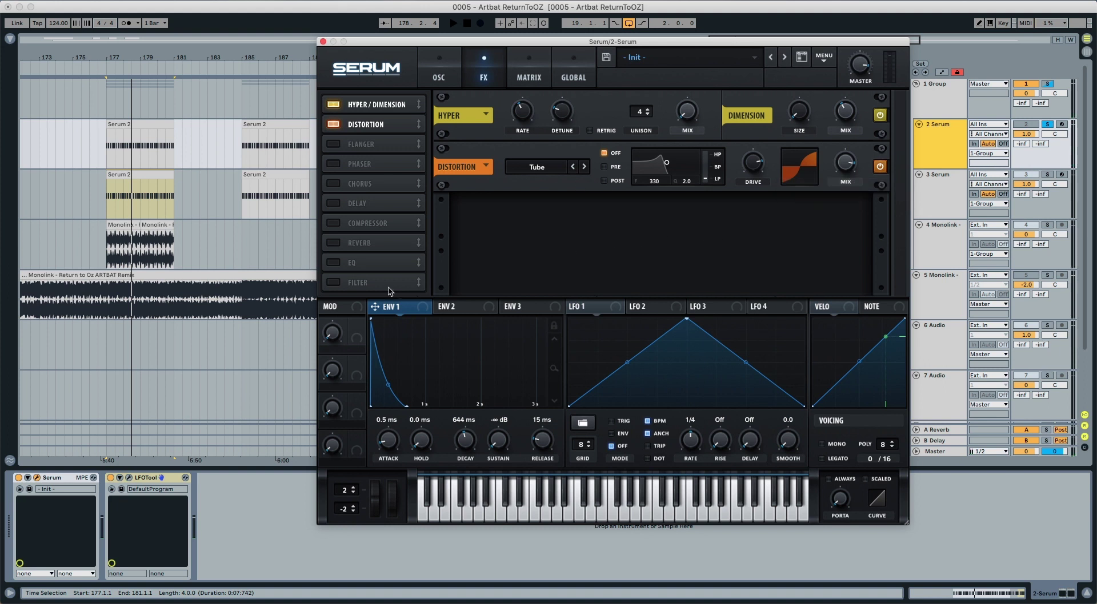
left_click_drag(368, 282, 368, 144)
- Enable the FX filter as MG Low 24 and lower its cutoff
left_click(336, 146)
left_click(590, 221)
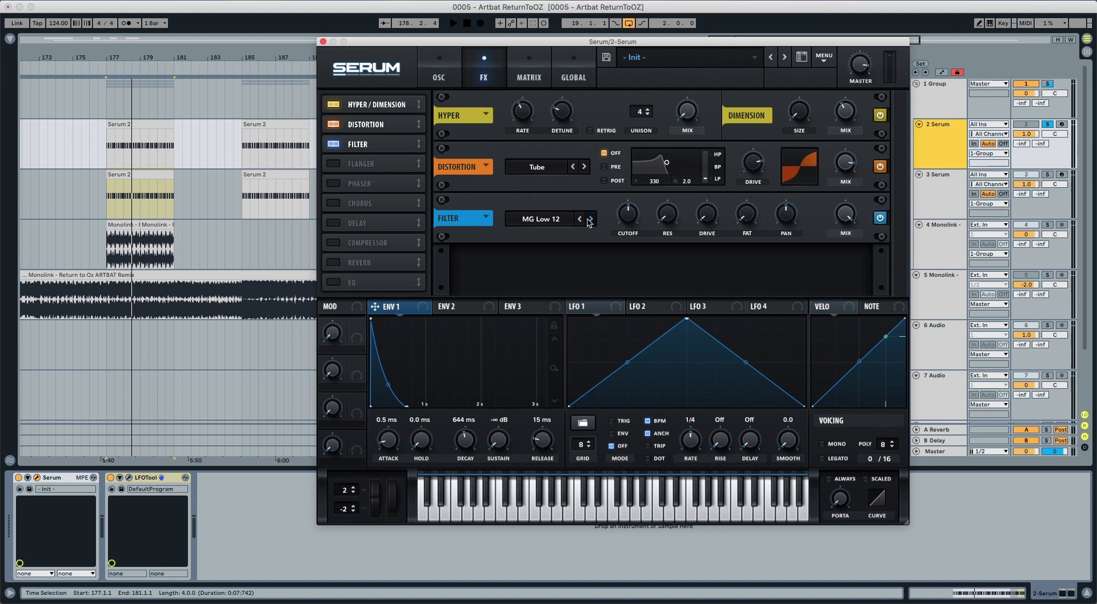
left_click(590, 221)
left_click_drag(627, 215, 570, 330)
- Route ENV 2 to the filter cutoff with 0% sustain and longer release, then audition
left_click(467, 311)
left_click_drag(499, 307, 617, 229)
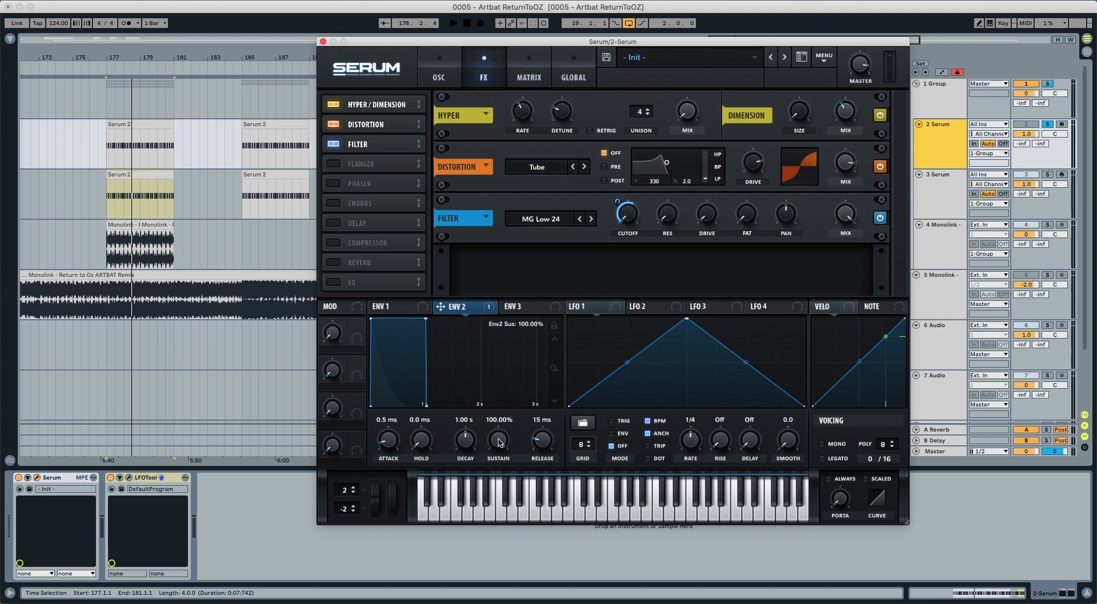
left_click_drag(497, 441, 466, 441)
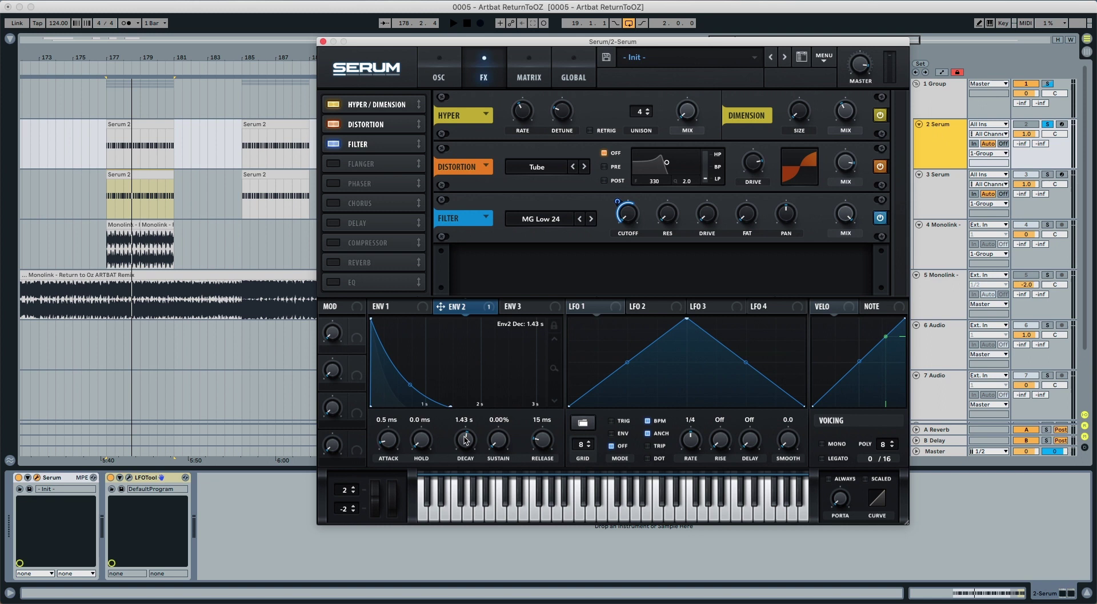
left_click_drag(538, 443, 541, 428)
key("space")
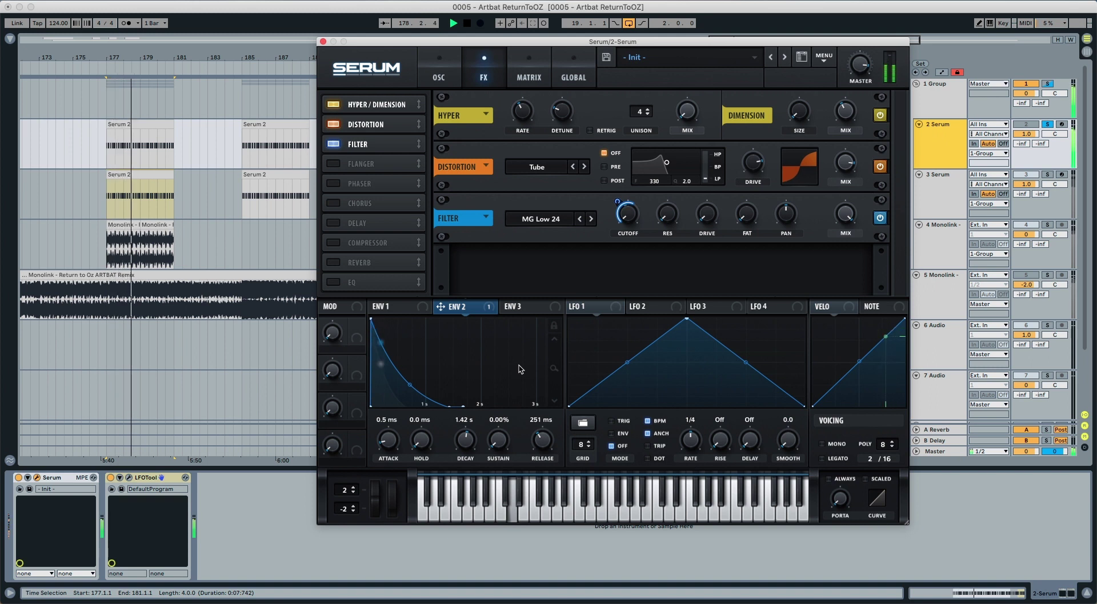
key("space")
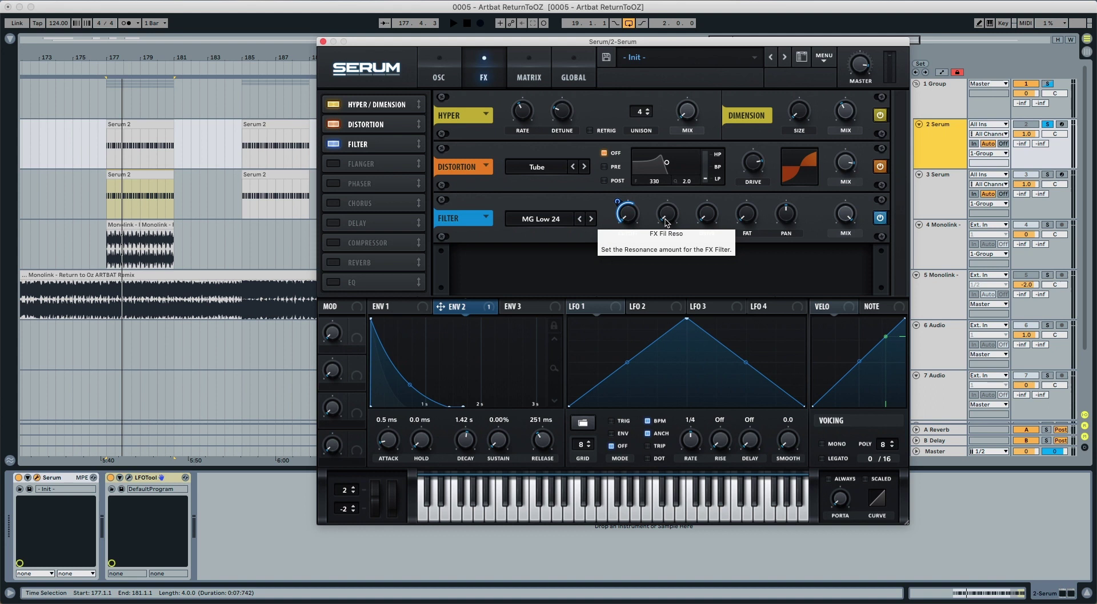
- Raise the filter resonance to 33% and fat to 40%, auditioning each change
left_click_drag(666, 223, 670, 213)
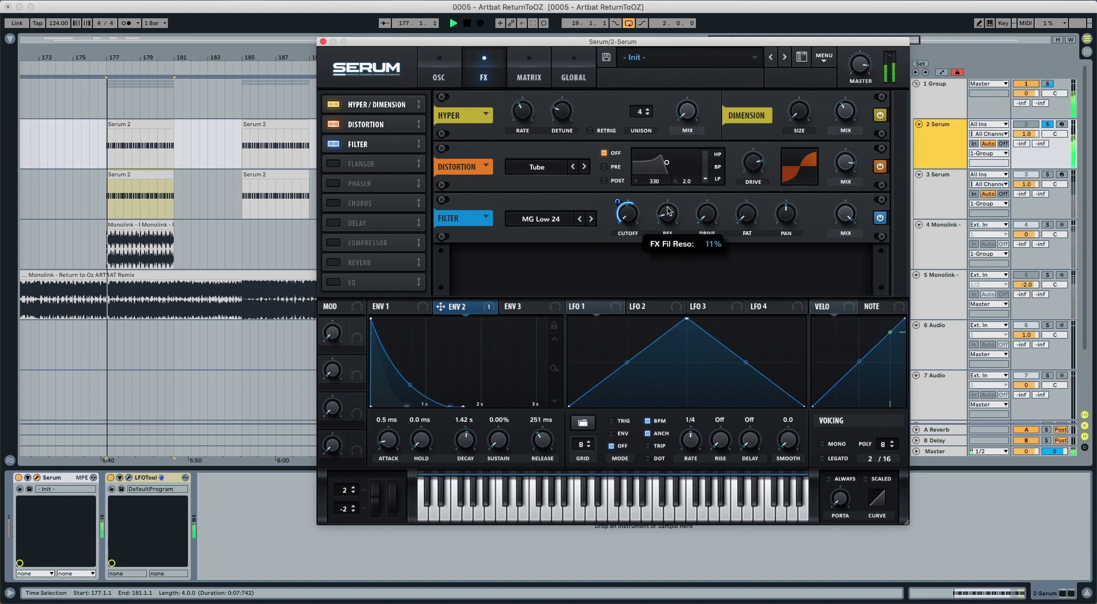
mouse_move(670, 213)
left_mouse_down()
mouse_move(674, 186)
mouse_move(669, 219)
left_mouse_up()
key("space")
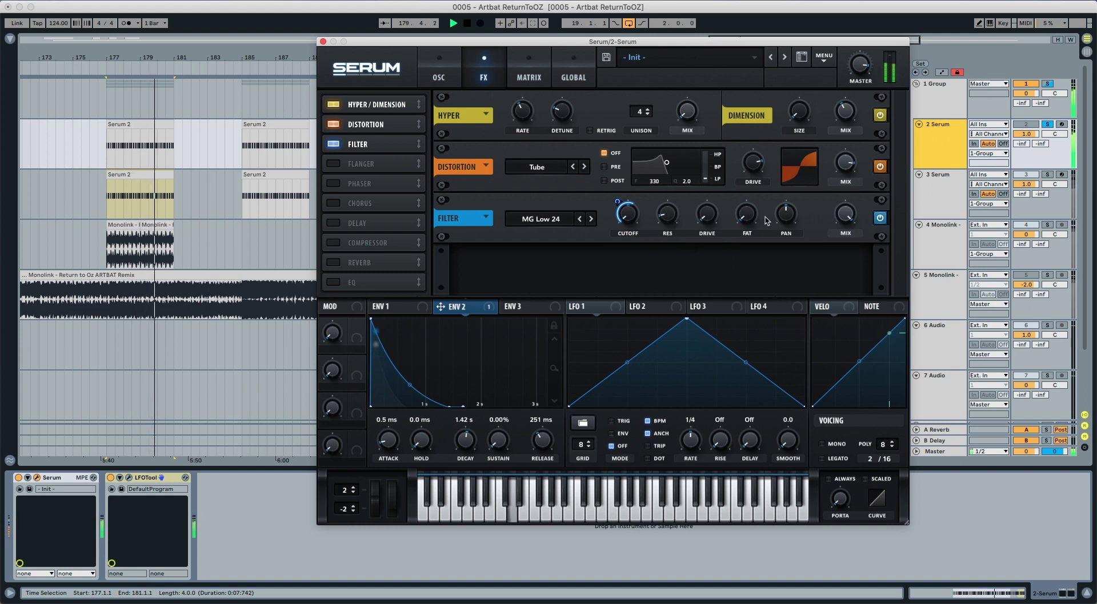
key("space")
left_click_drag(739, 228, 744, 176)
key("space")
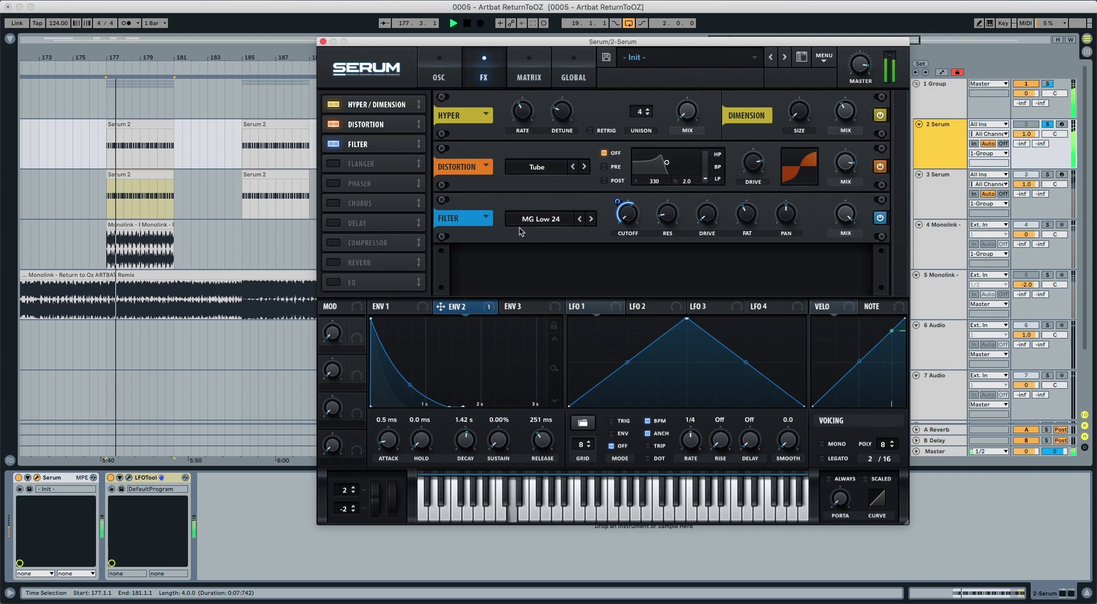
key("space")
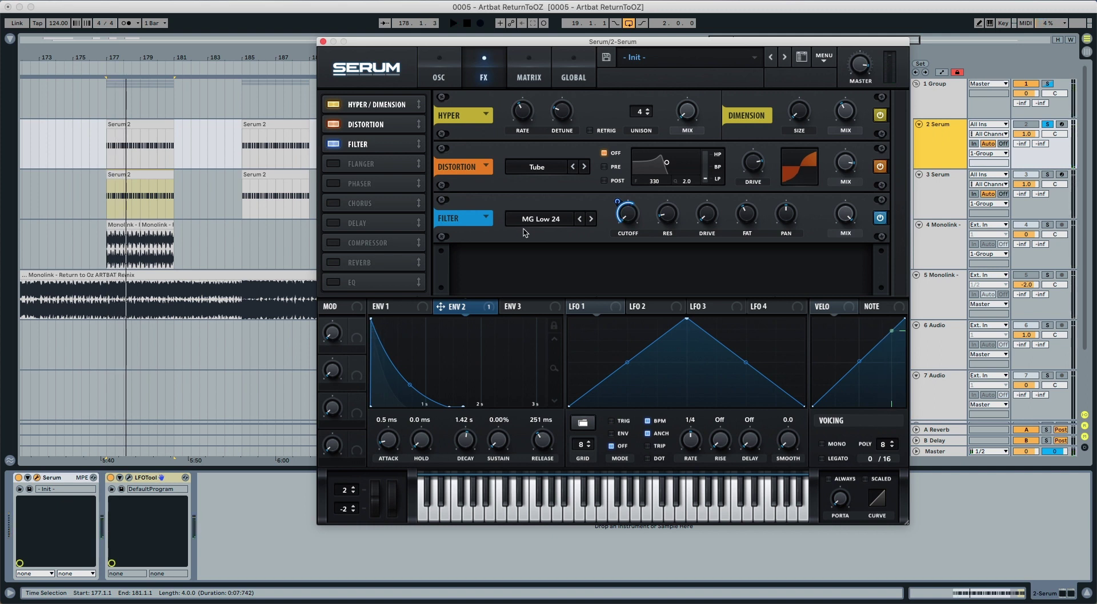
- Enable EQ with a low-cut low band and a high peak boosted about 10 dB
left_click(346, 281)
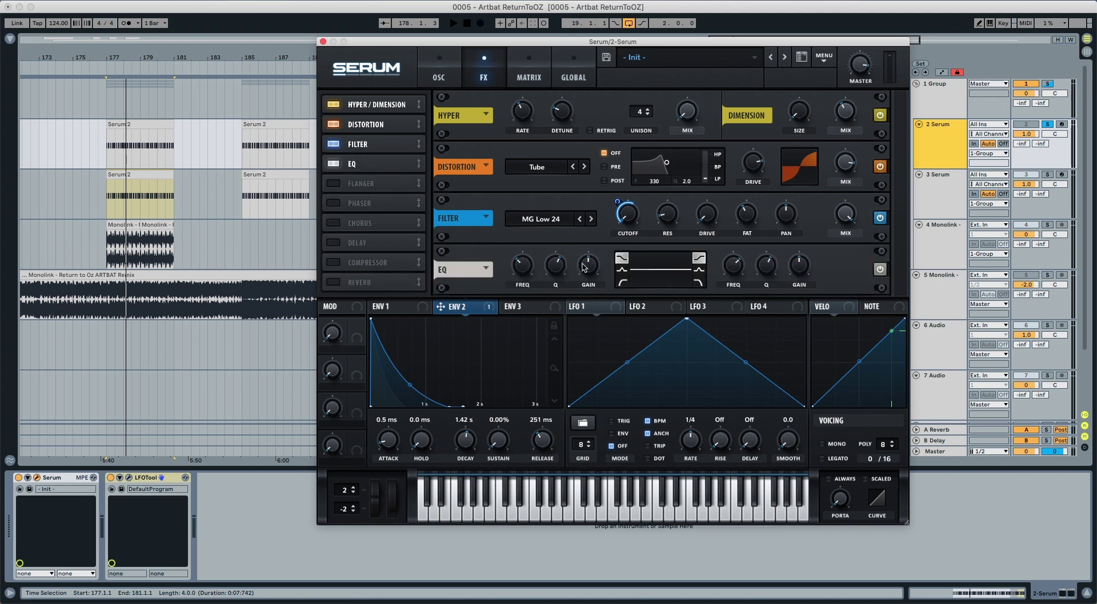
left_click(621, 281)
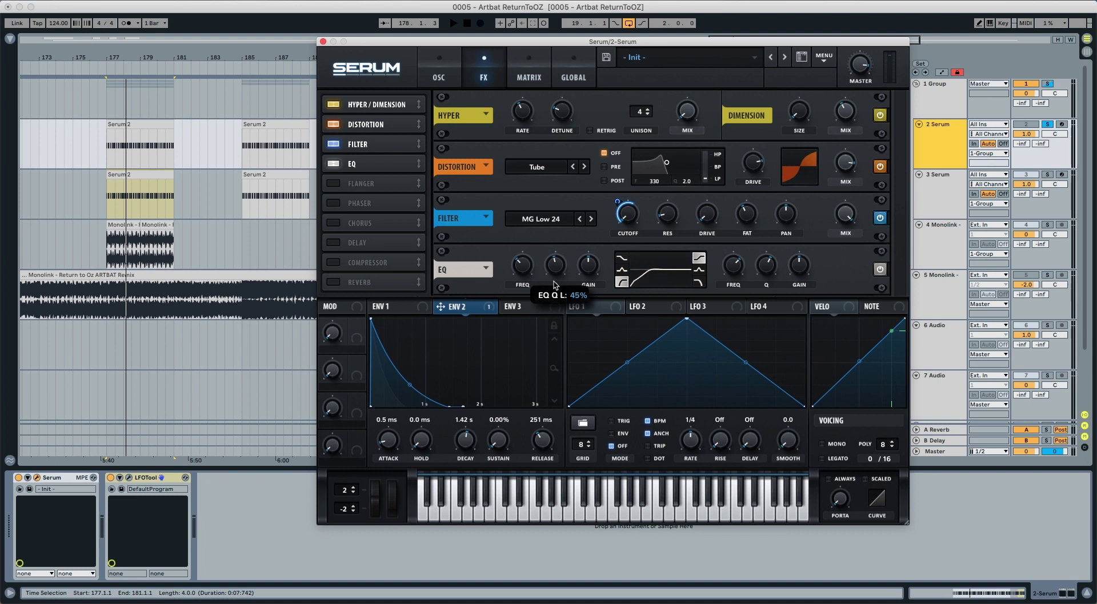
left_click_drag(554, 283, 553, 286)
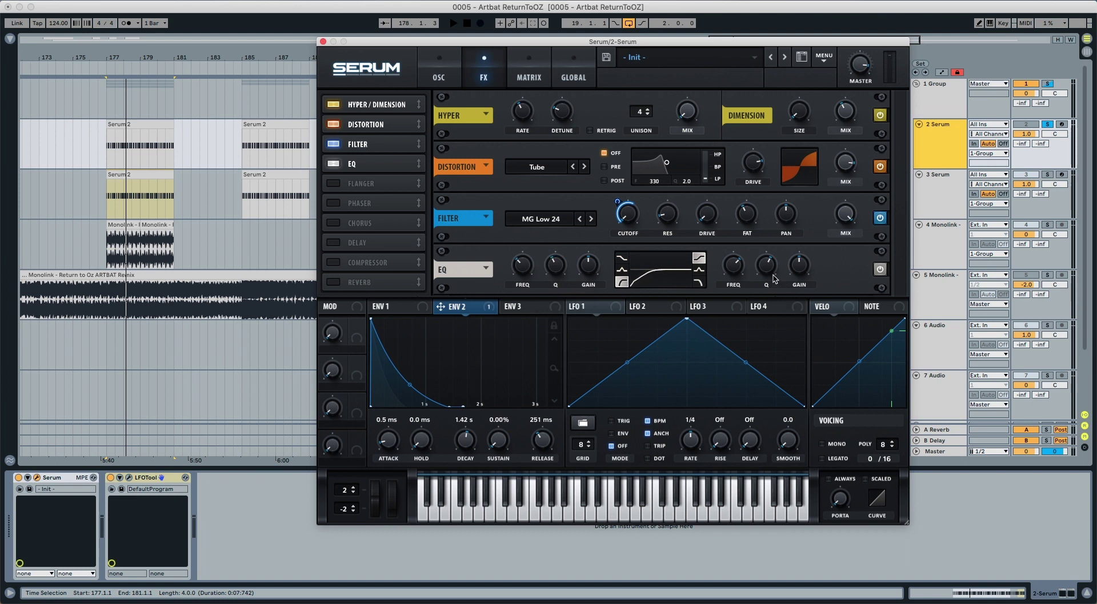
left_click(698, 270)
mouse_move(765, 268)
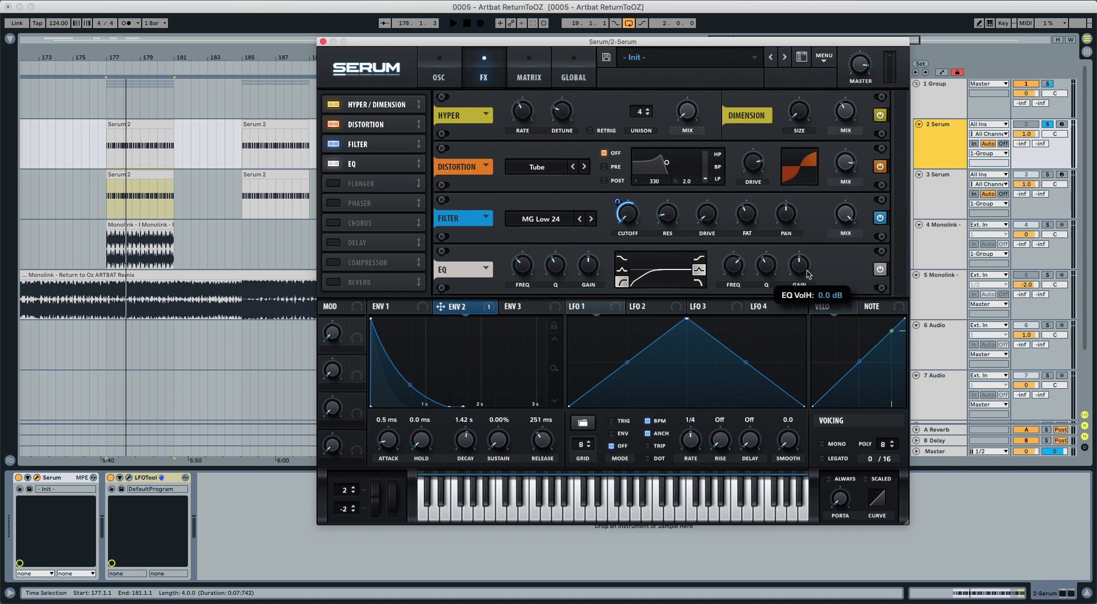
left_click_drag(808, 275, 808, 252)
key("space")
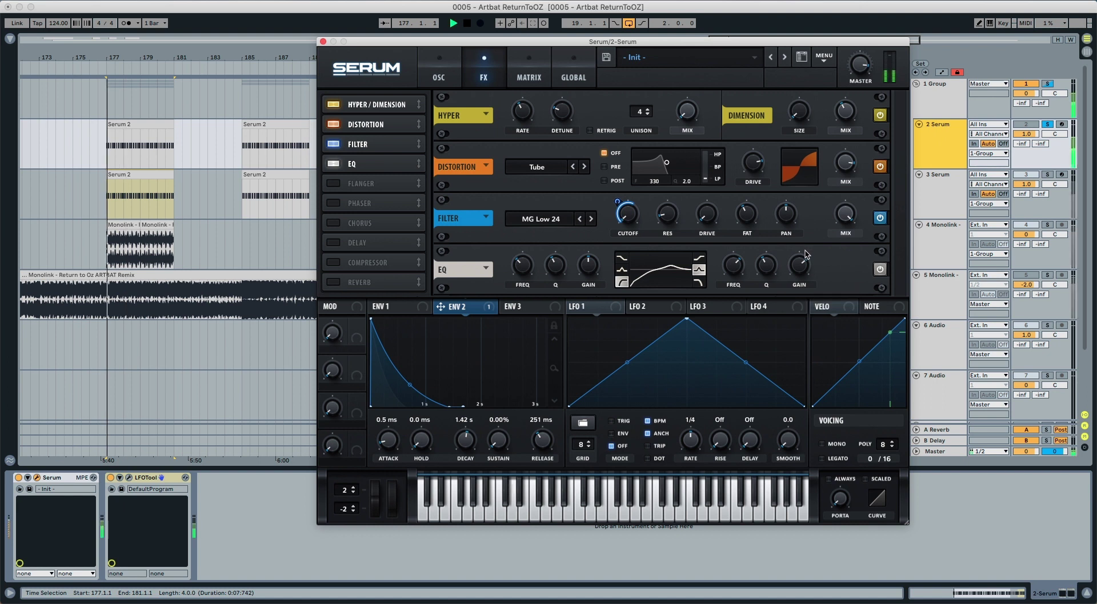
key("space")
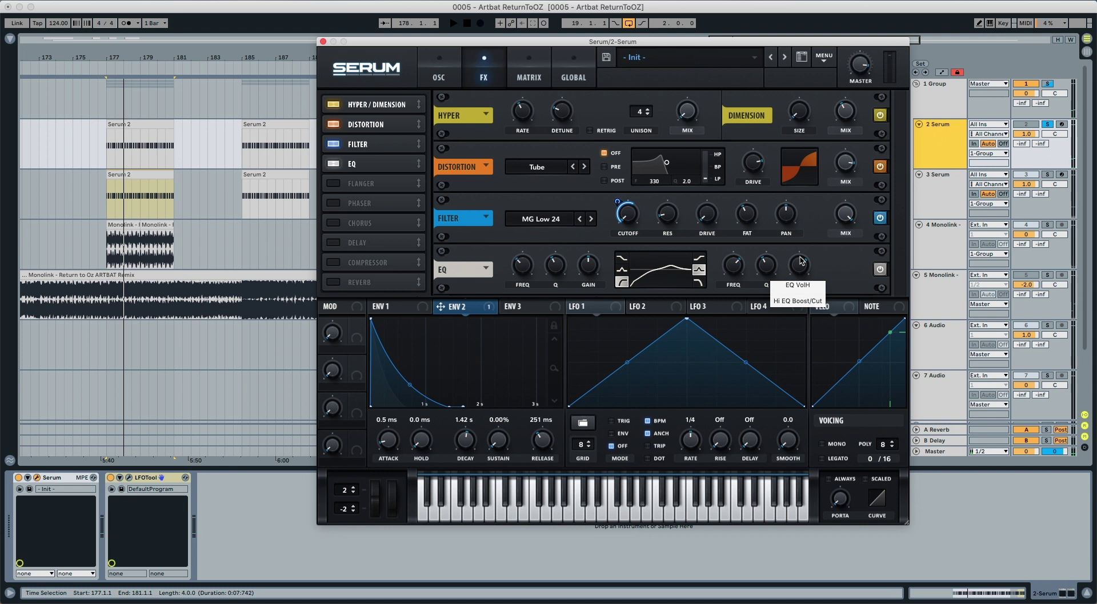
- Play the bass while bypassing and re-enabling the EQ to compare
key("space")
left_click(880, 269)
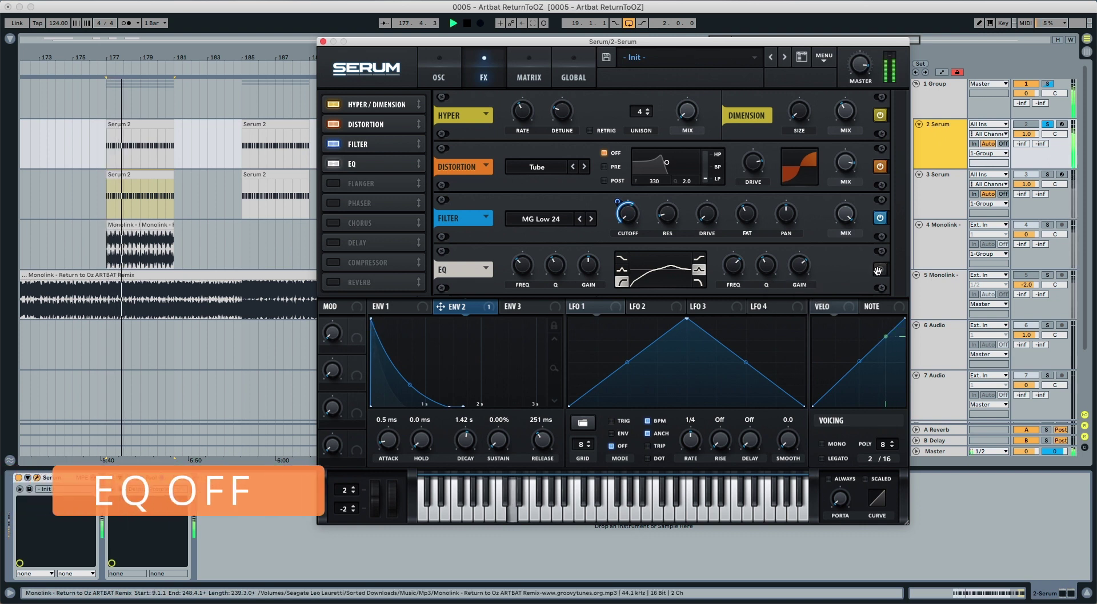
left_click(878, 270)
key("space")
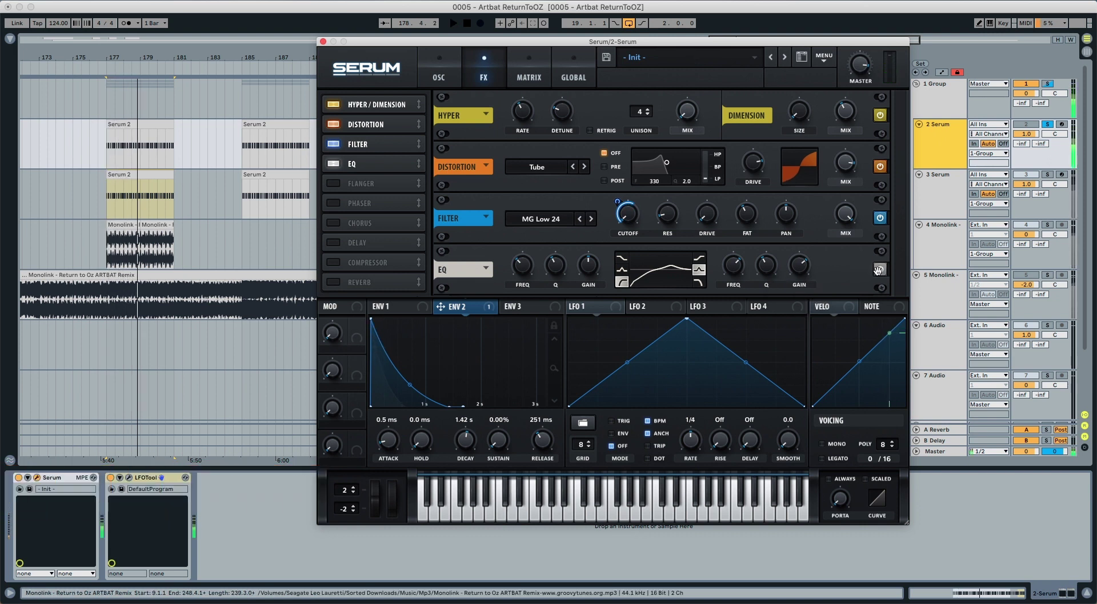
- Enable the Compressor, place it right after the EQ, and audition the compressed bass
left_click(334, 263)
left_click_drag(333, 262, 360, 180)
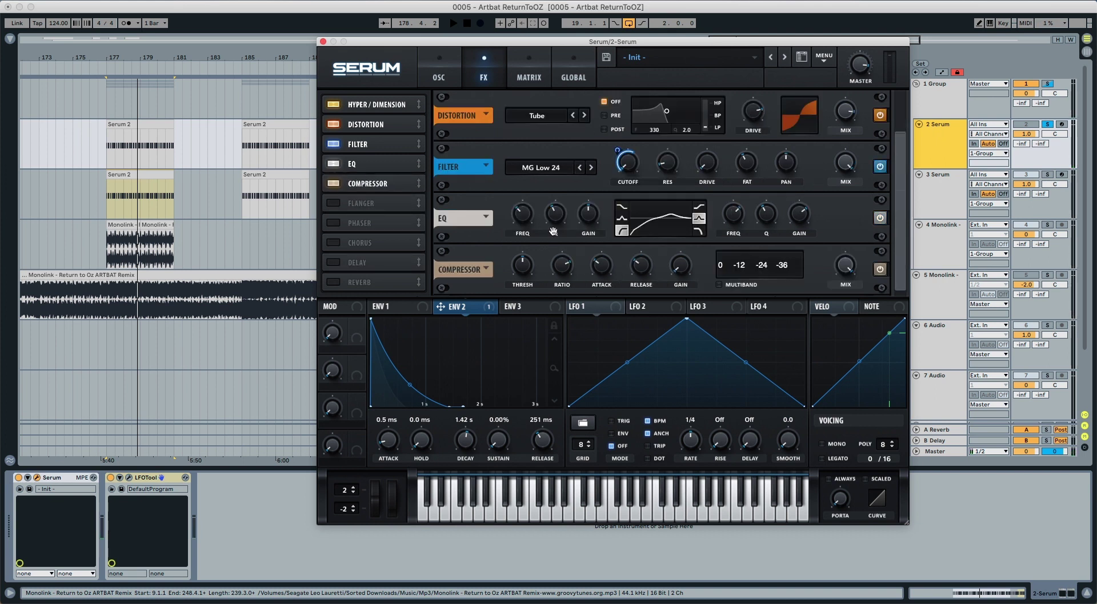
mouse_move(520, 263)
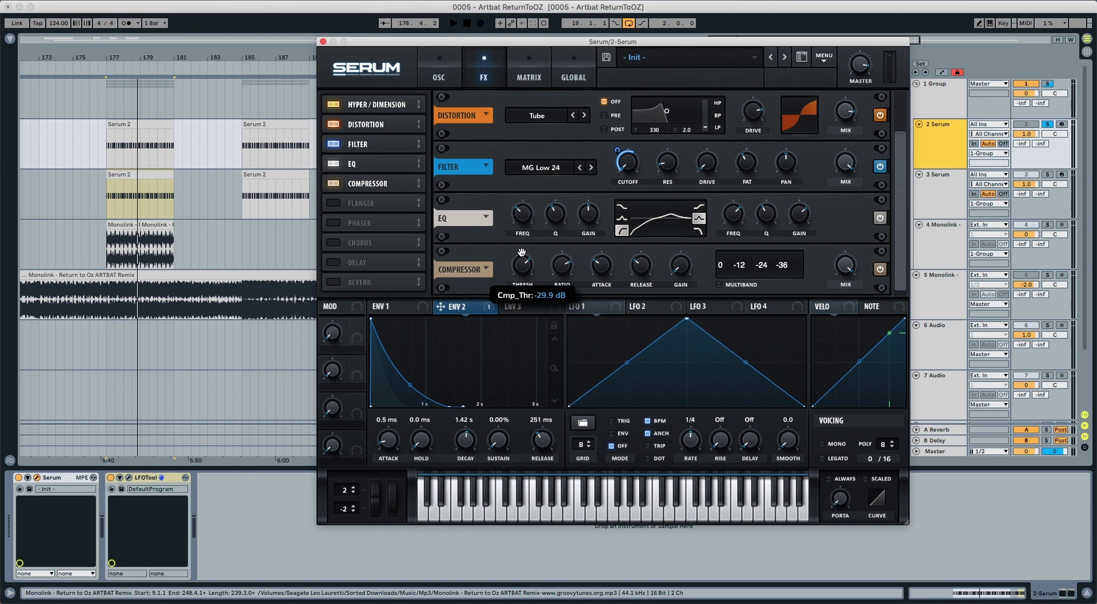
key("space")
mouse_move(685, 260)
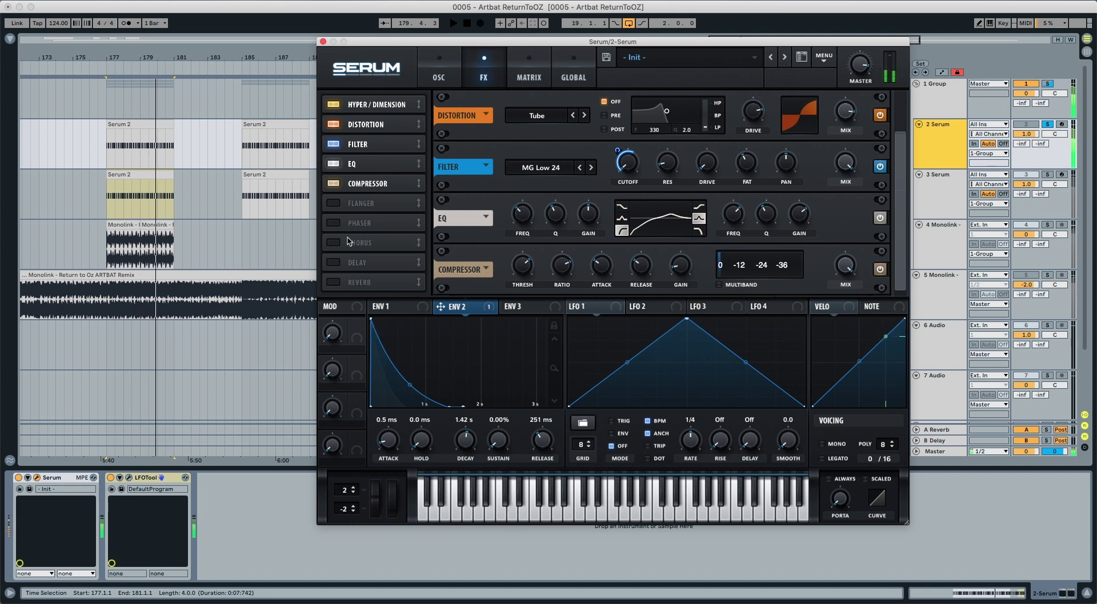
key("space")
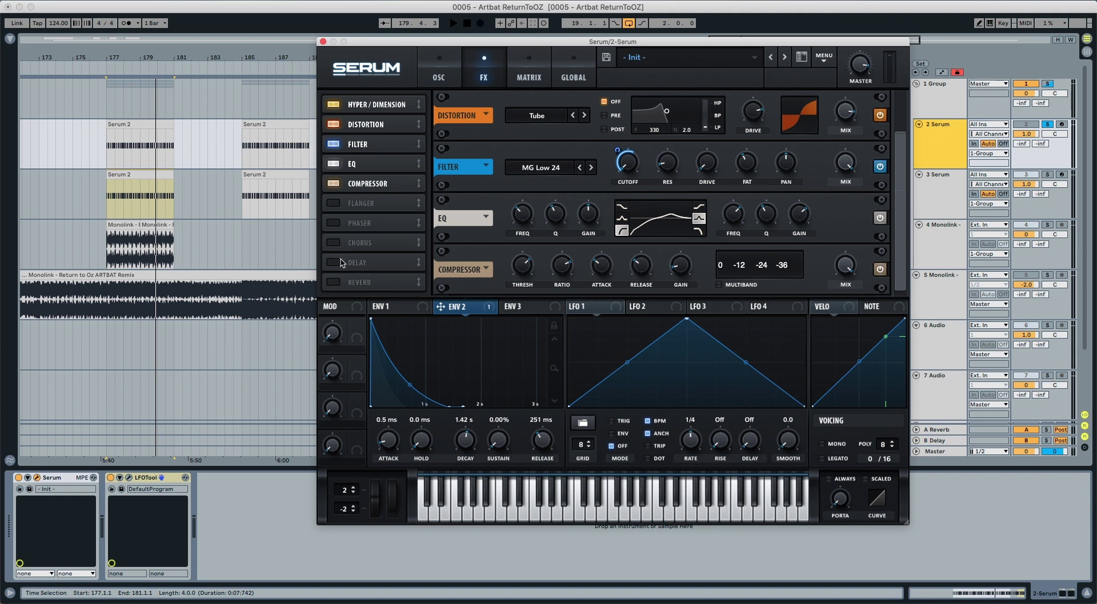
- Enable Delay with left time 1/8 and its filter moved to 1063 Hz, Q 0.8
left_click(342, 263)
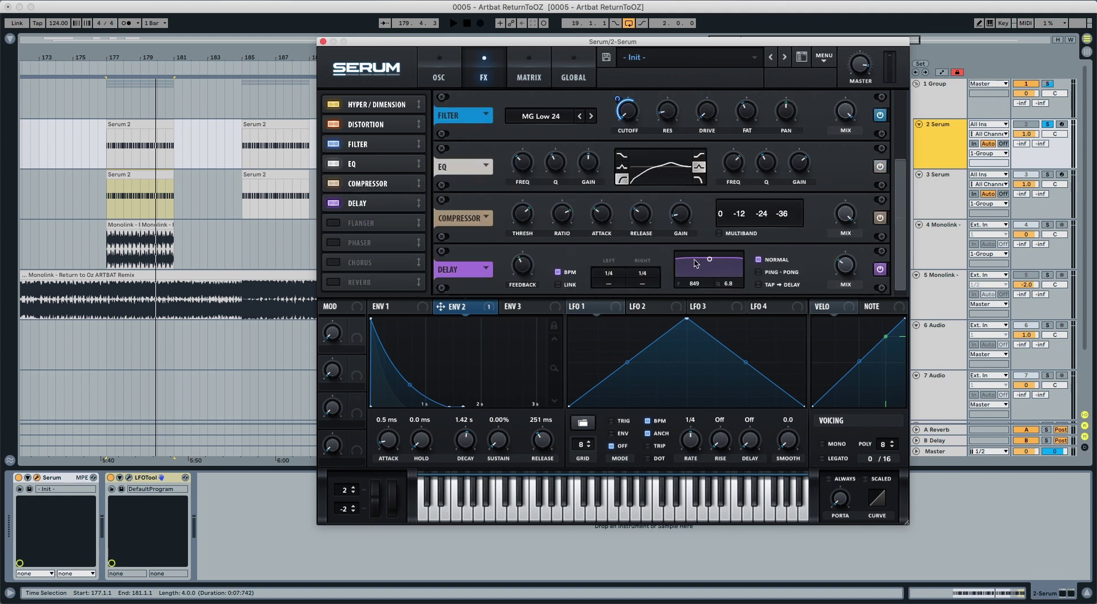
left_click_drag(609, 275, 642, 282)
left_click_drag(716, 275, 712, 284)
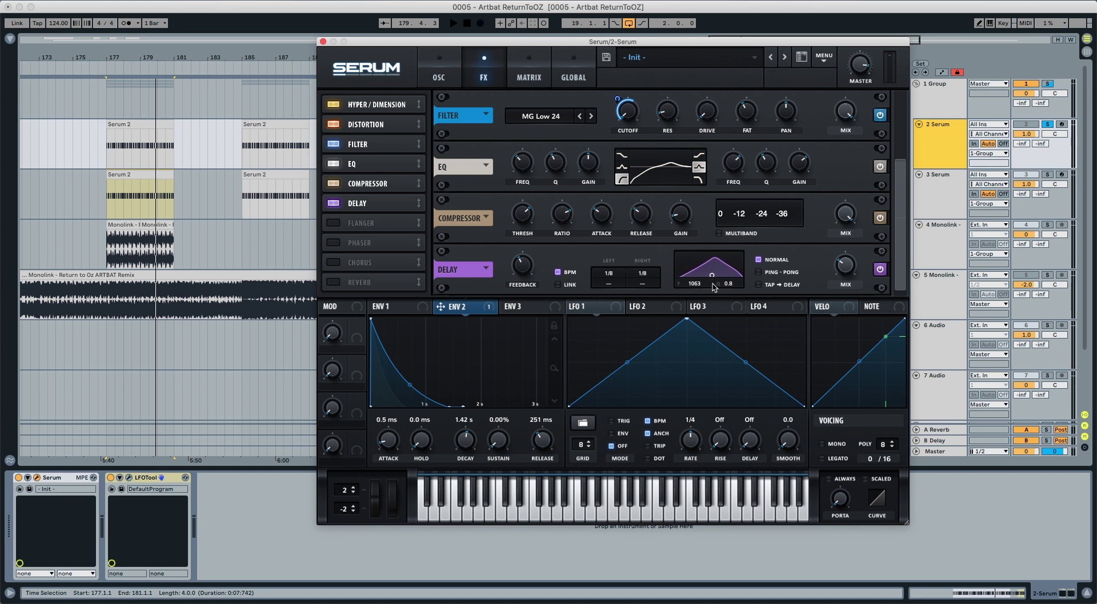
- Play the bass, switching the Delay off and back on to compare
mouse_move(840, 268)
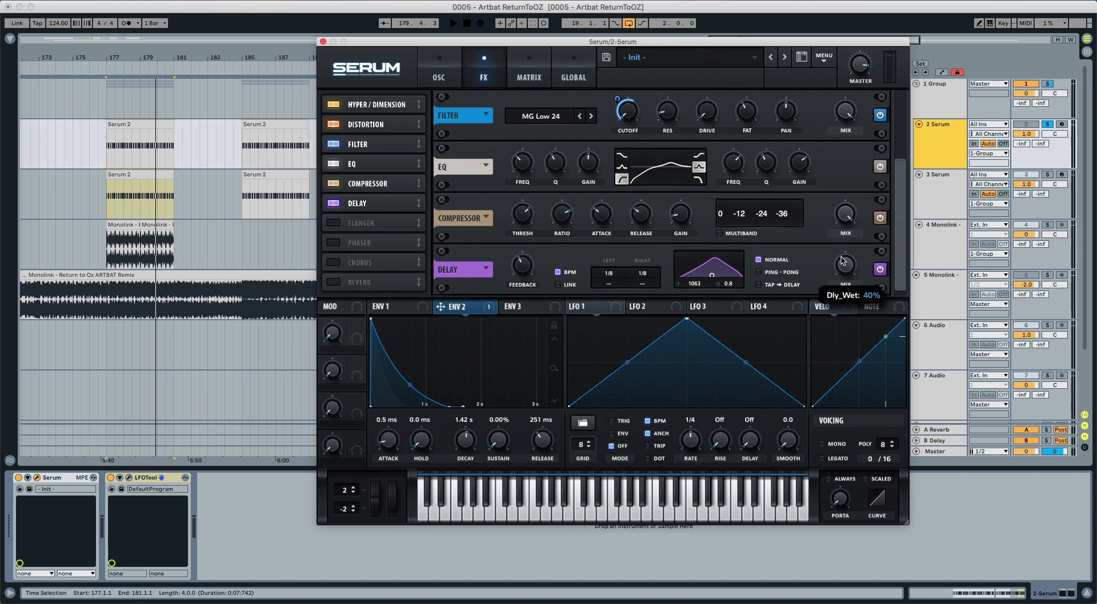
key("space")
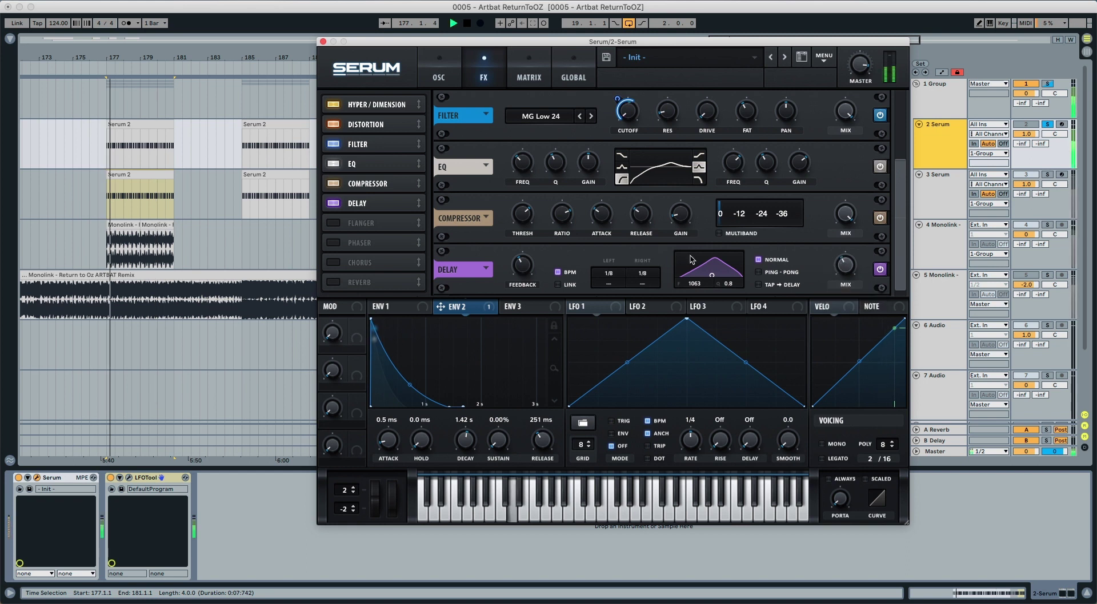
left_click(880, 269)
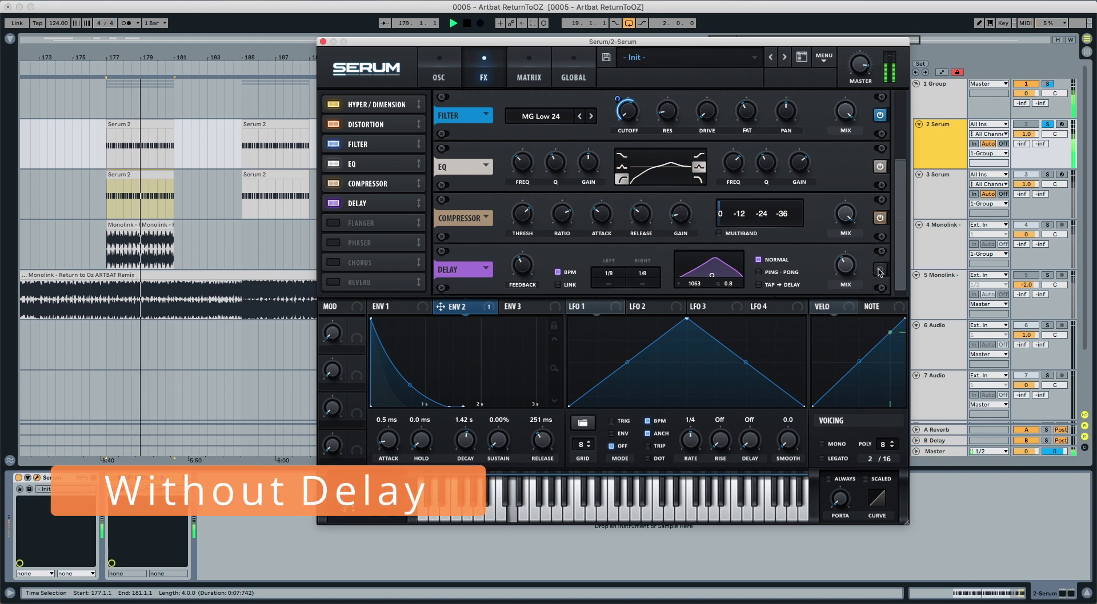
left_click(880, 269)
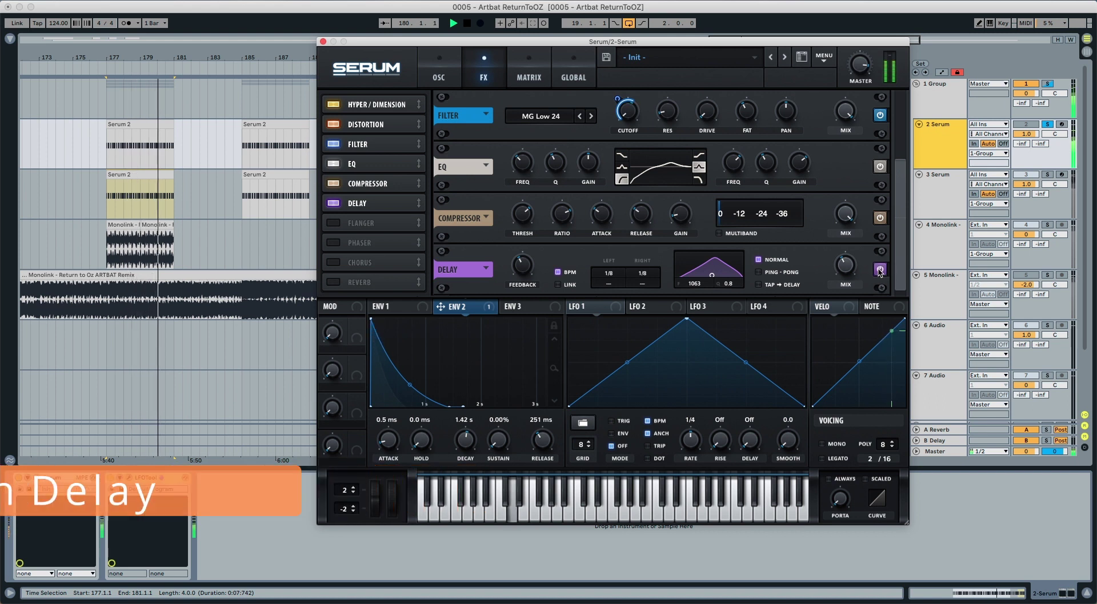
key("space")
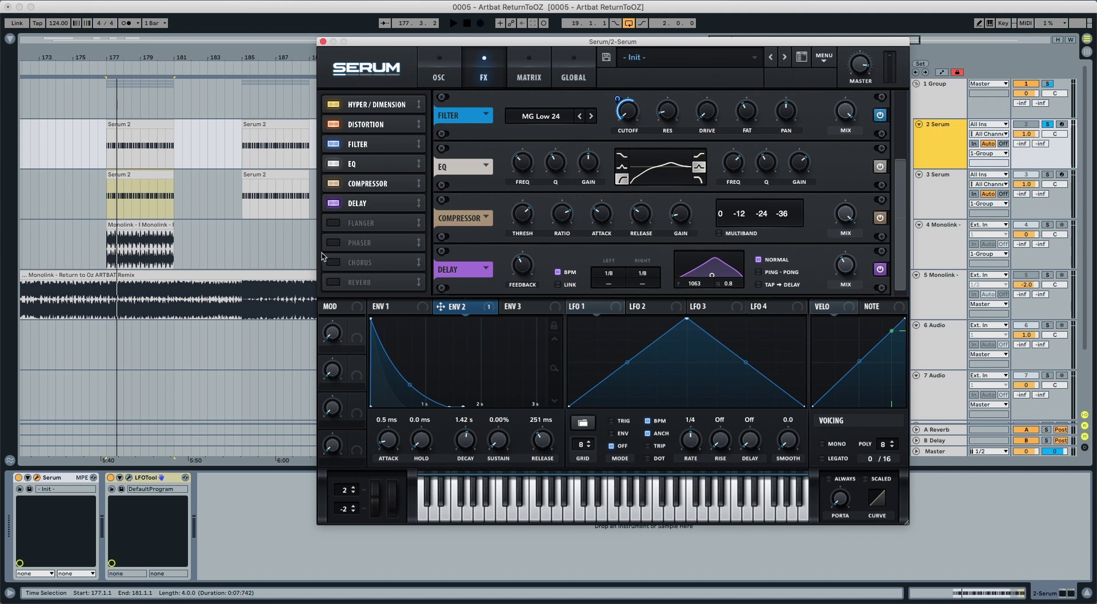
- Enable a Reverb after the Delay, raise its low cut, and start playback
left_click(333, 283)
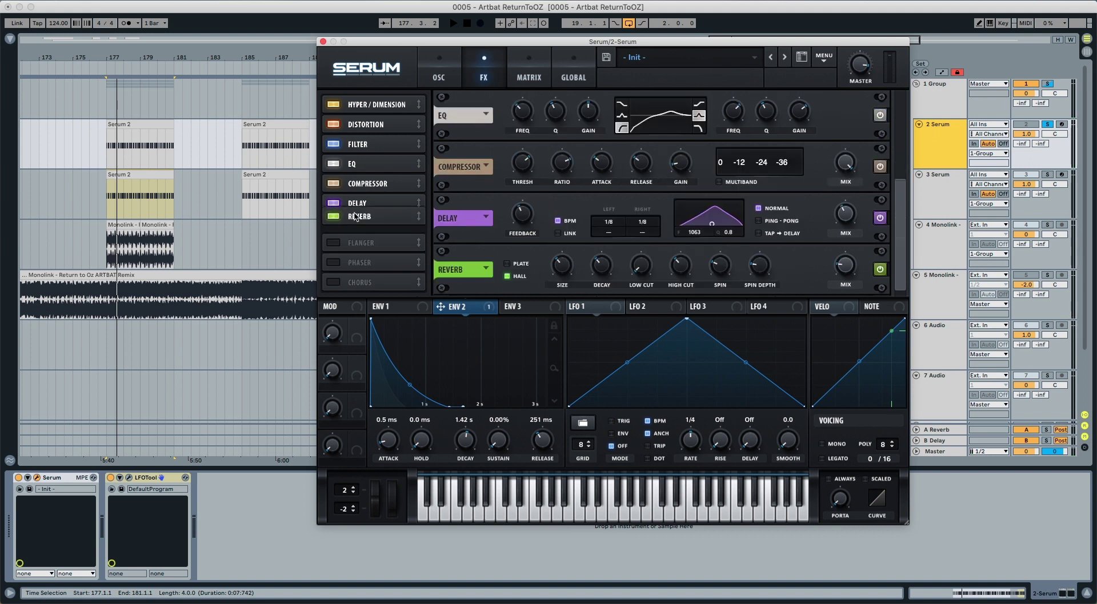
left_click_drag(634, 276, 639, 255)
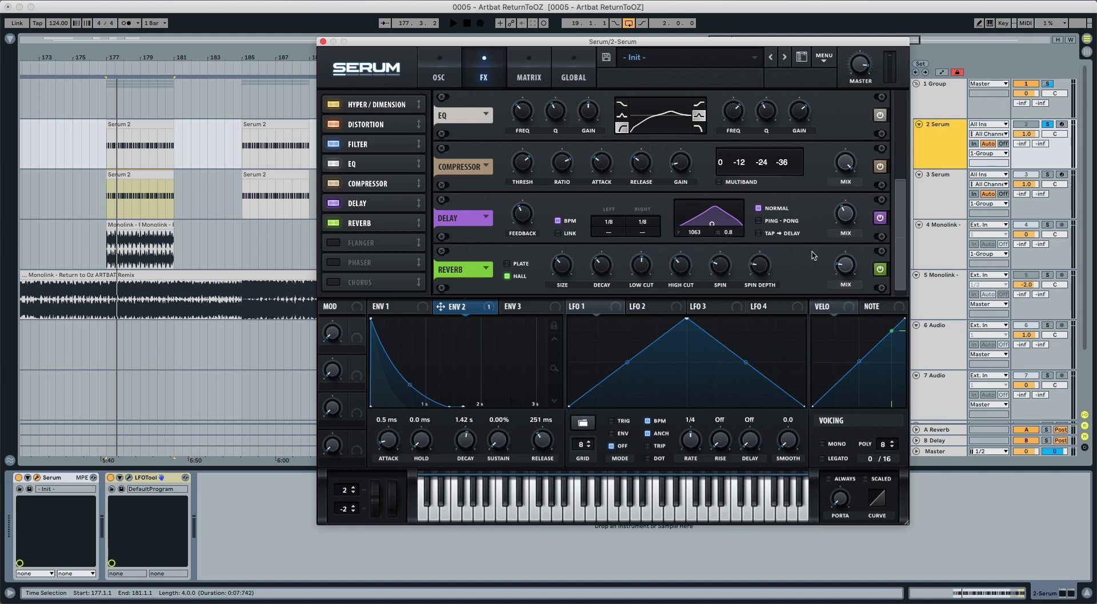
key("space")
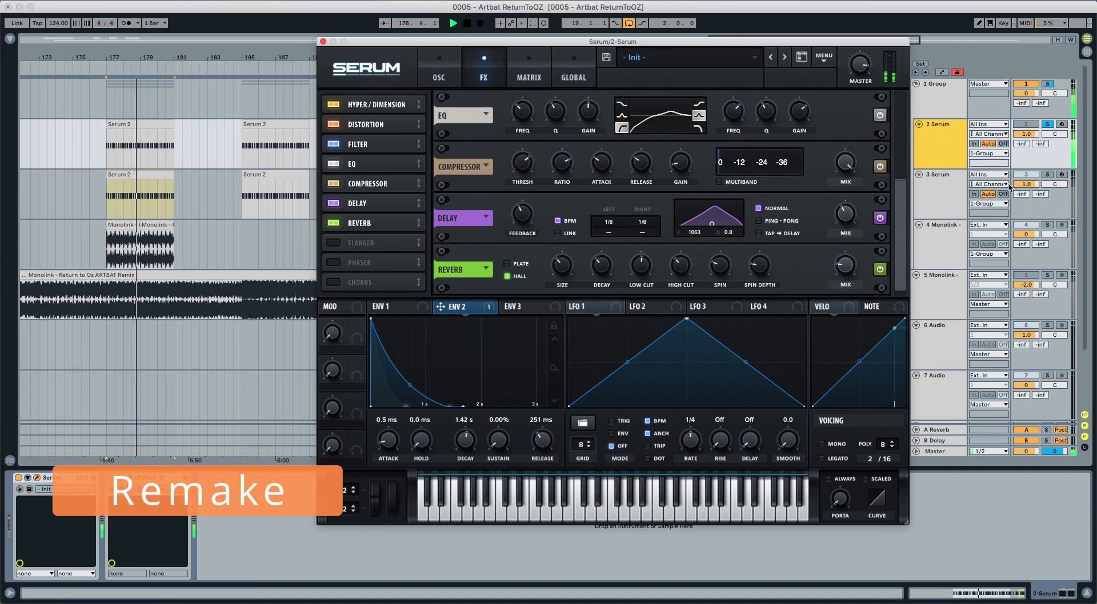
- Solo the Monolink track, then the Serum remake, and loop bars 177–181
left_click(1047, 275)
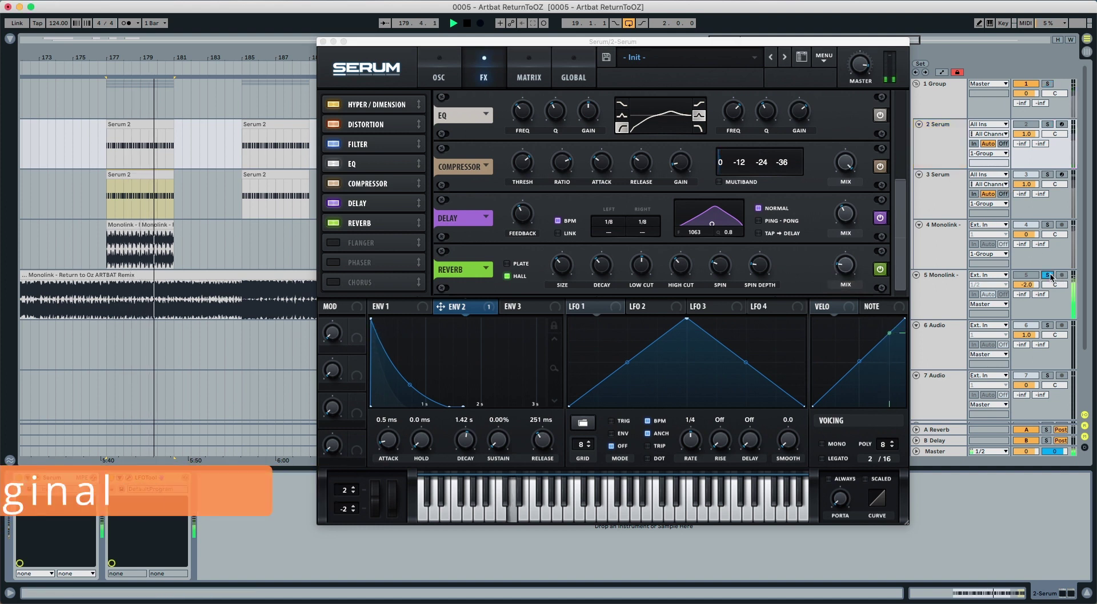
left_click(1047, 124)
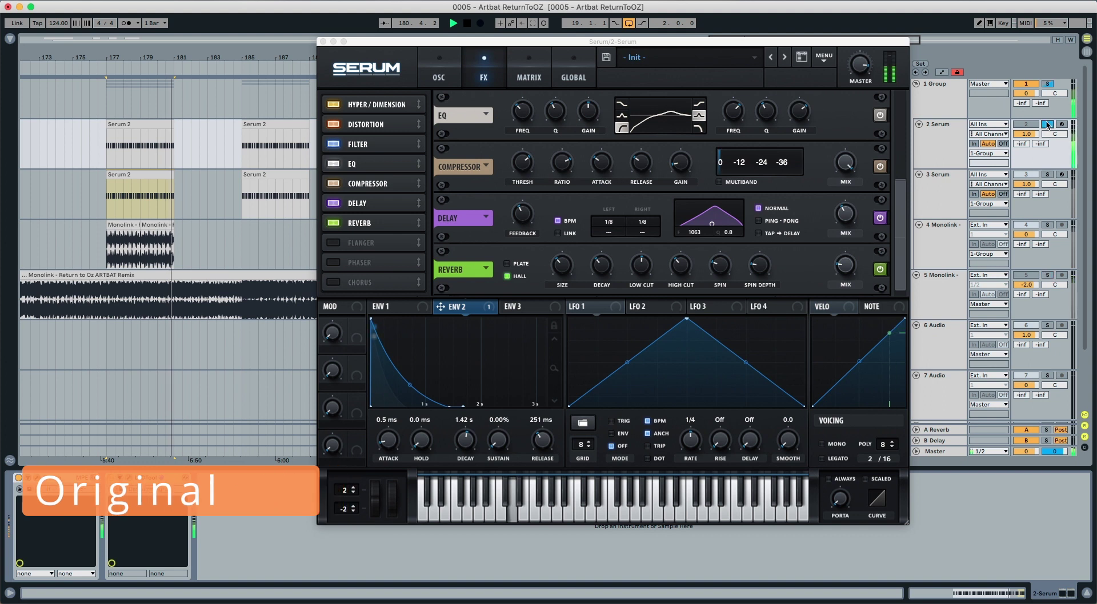
key("super+l")
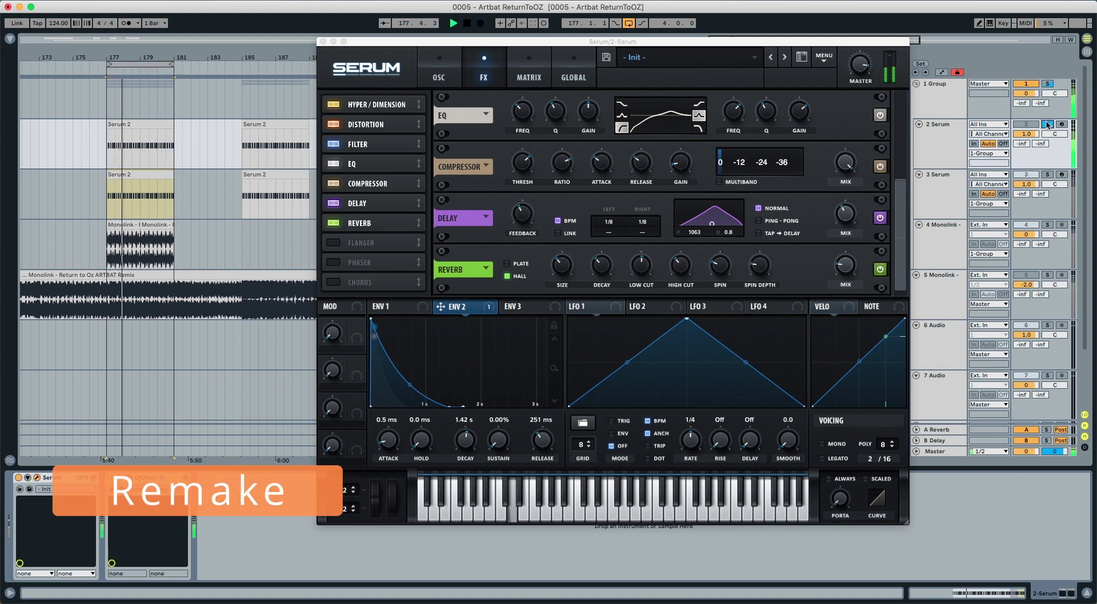
- Alternate solo between the Serum remake and original Monolink track, then stop playback
left_click(1047, 275)
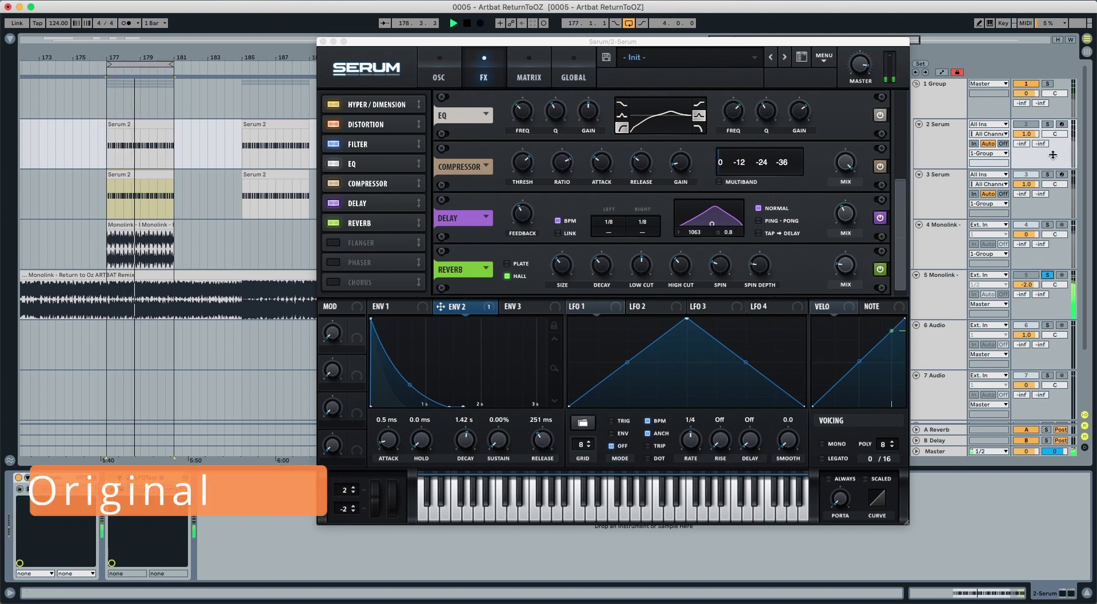
left_click(1048, 125)
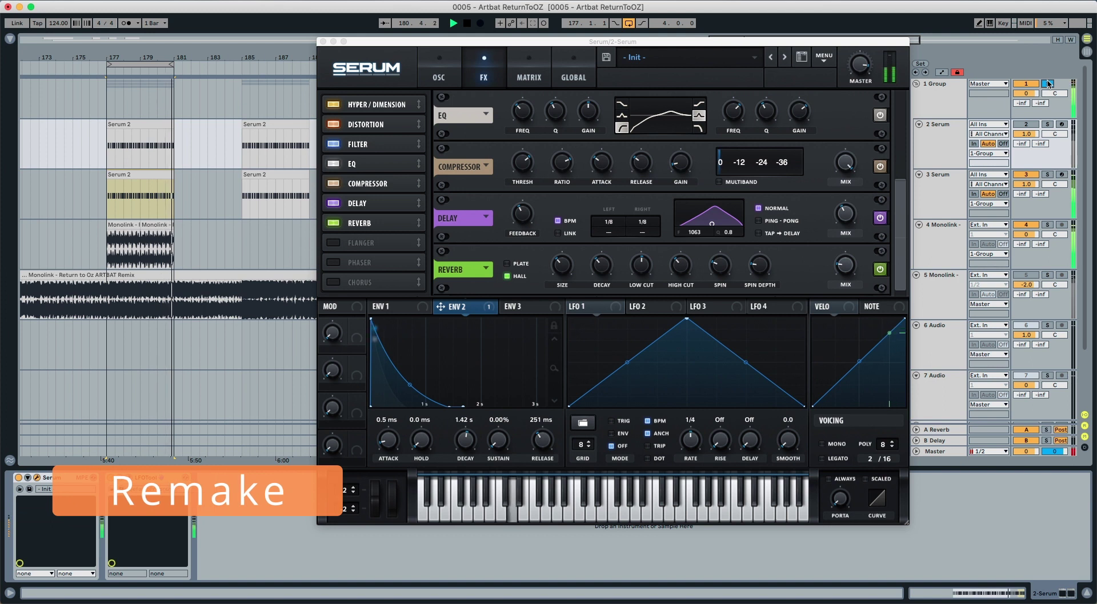
left_click(1047, 275)
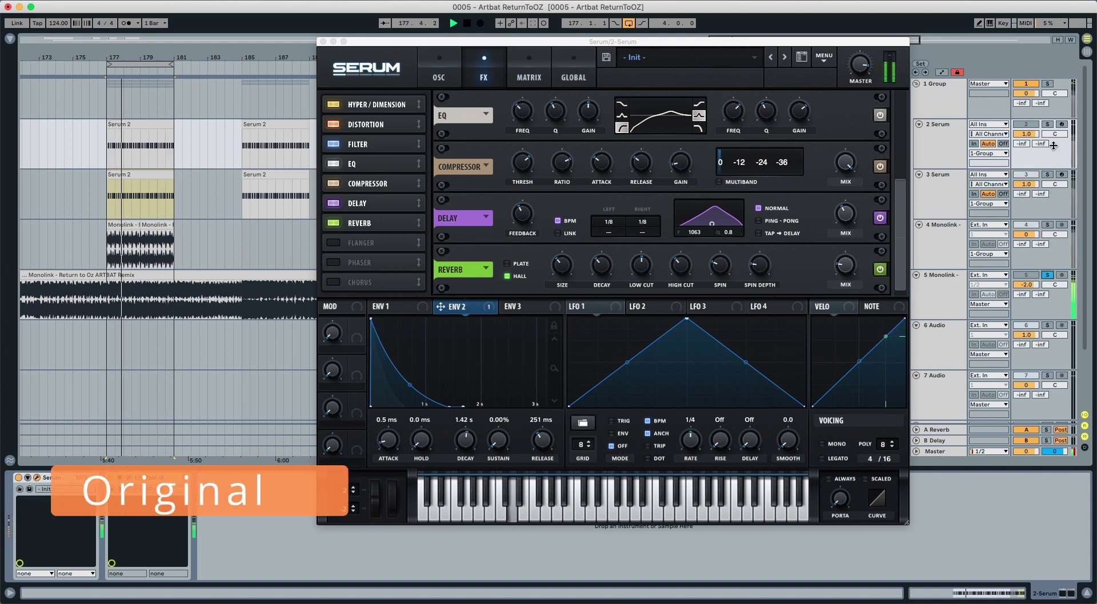
left_click(1047, 84)
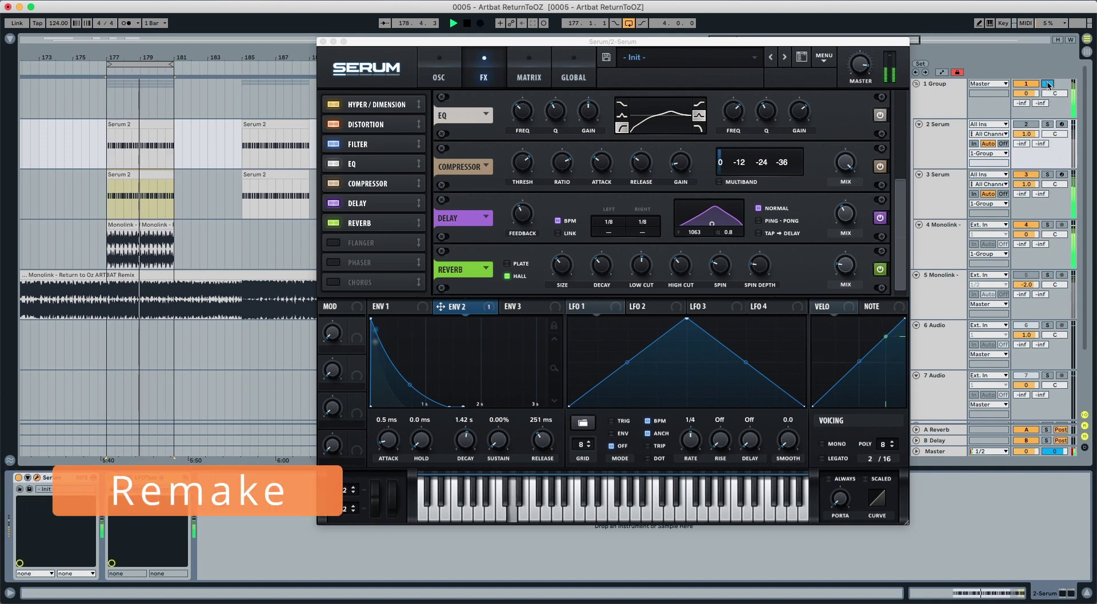
left_click(1047, 275)
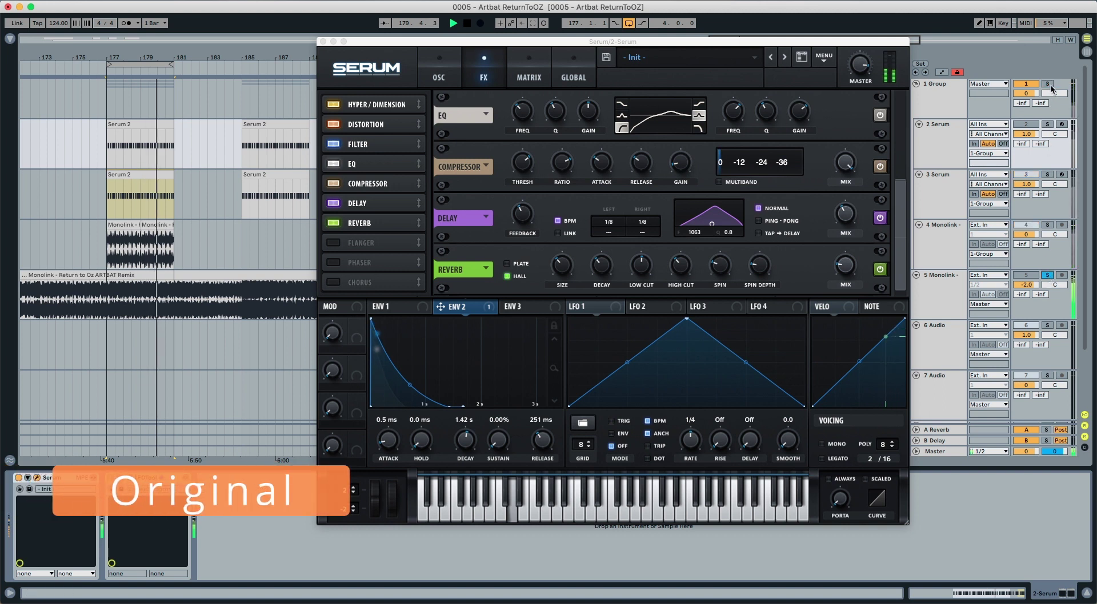
key("space")
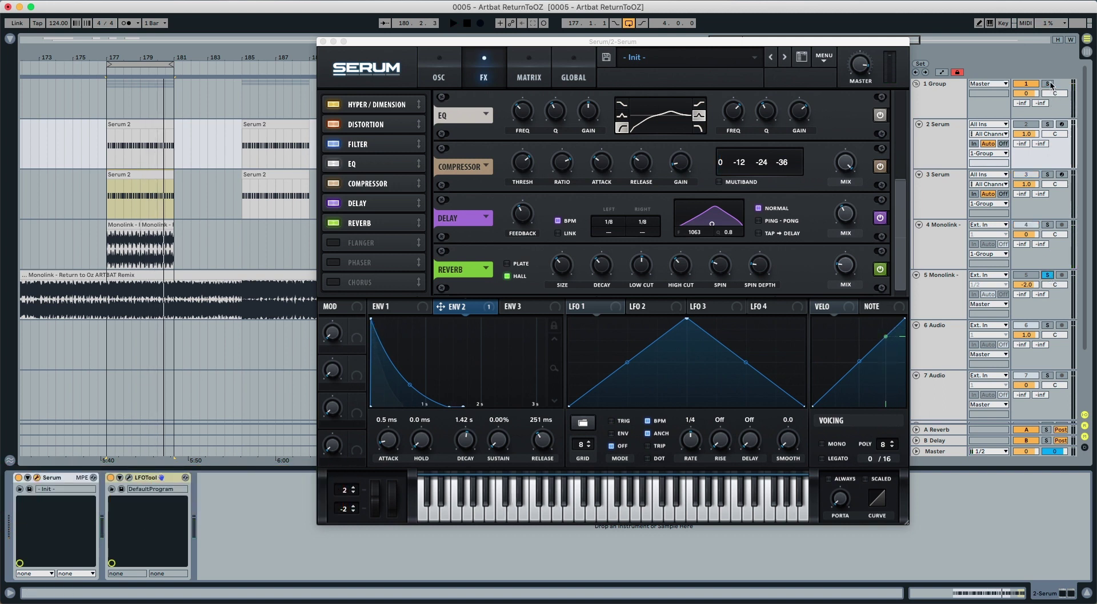